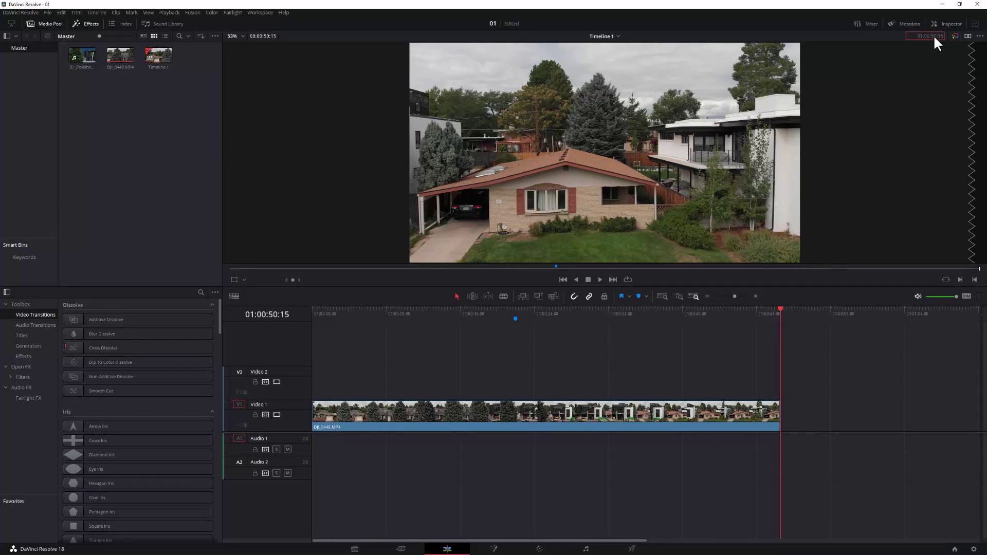
Jump the playhead to Marker 2 at 01:00:22:00, then on to 01:00:41:00.
text(00)
key(Return)
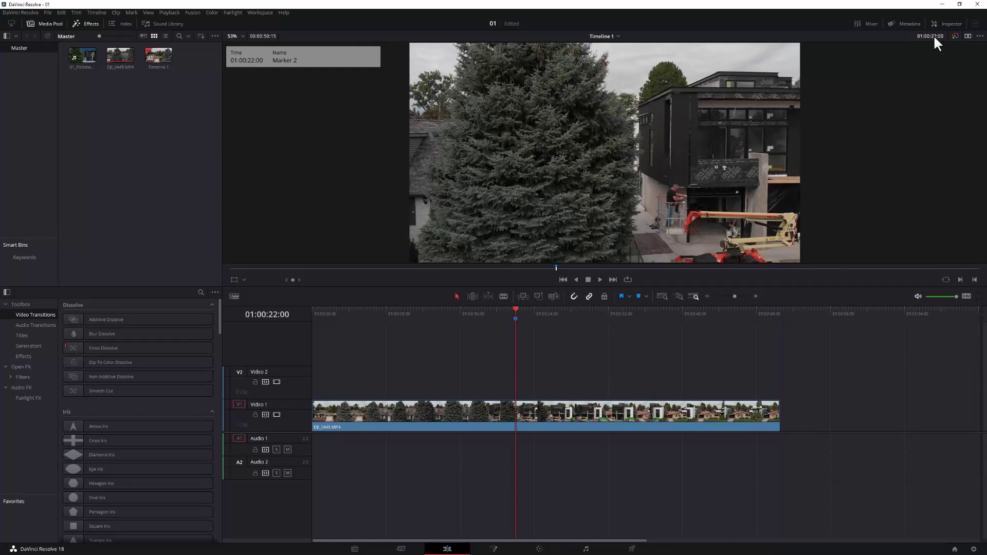
text(41:00)
key(Return)
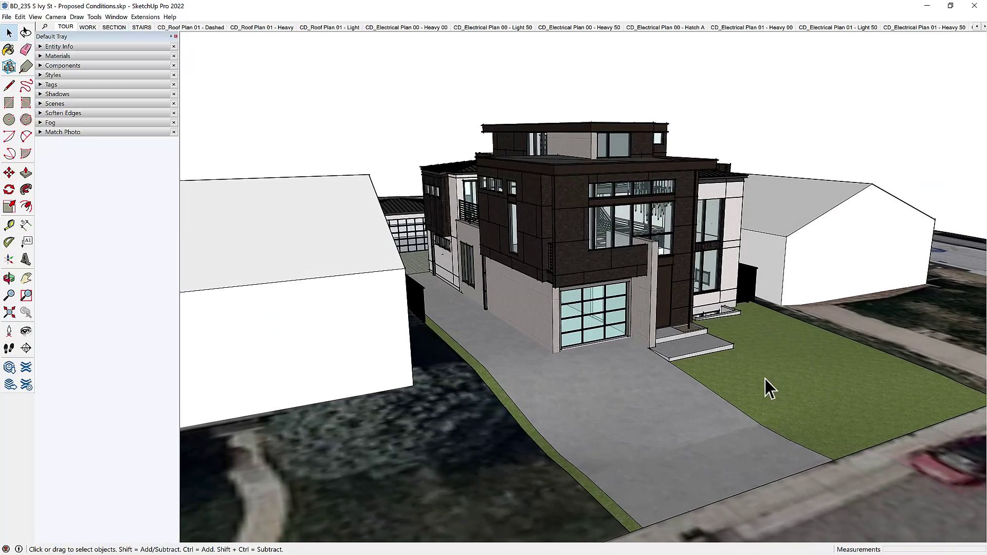
Paint the curved backdrop behind the house bright green Color G05.
middle_drag(780, 369, 466, 308)
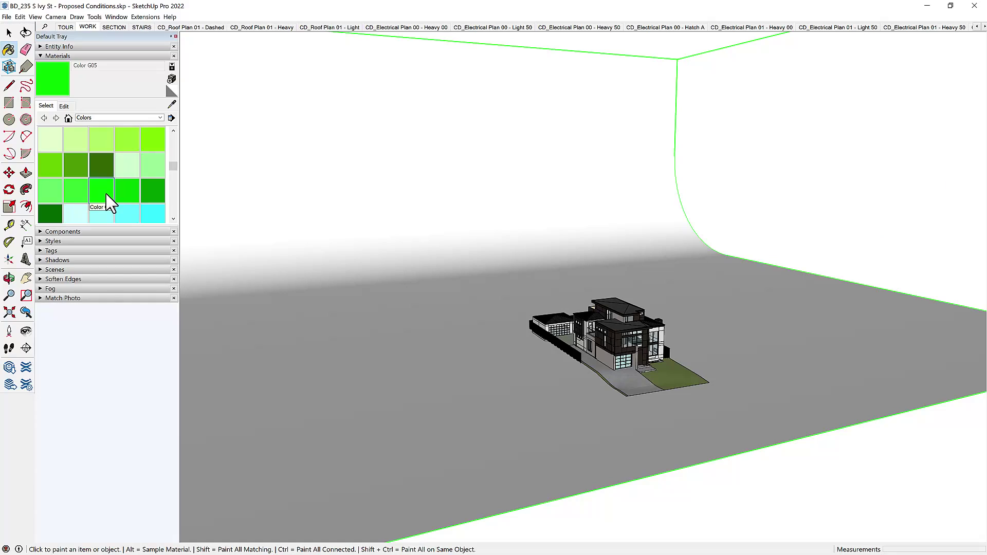
click(586, 297)
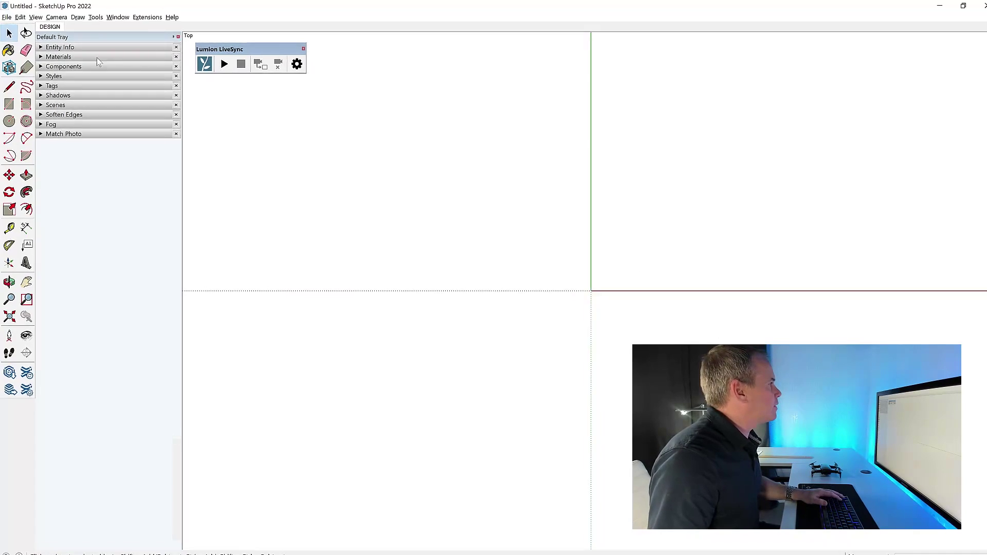
click(6, 17)
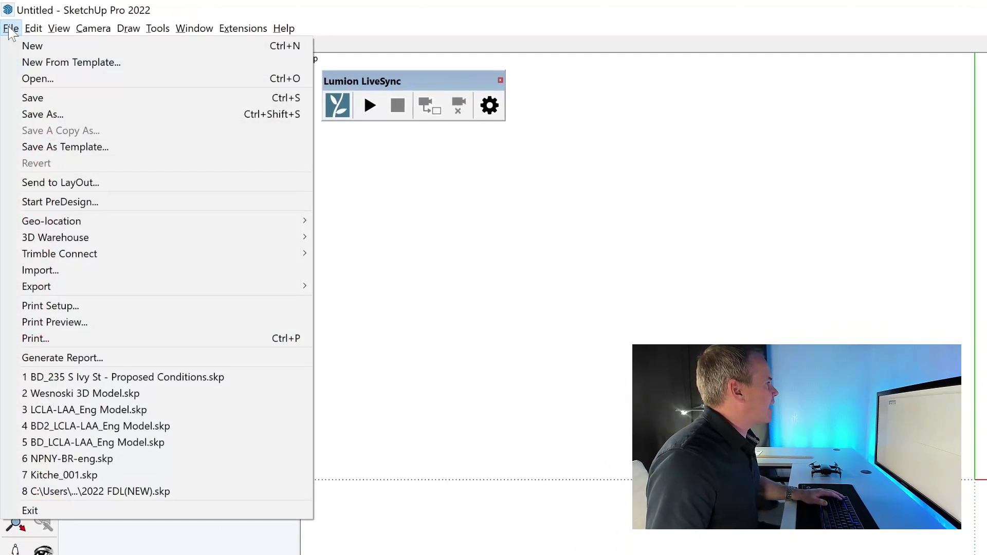
click(102, 82)
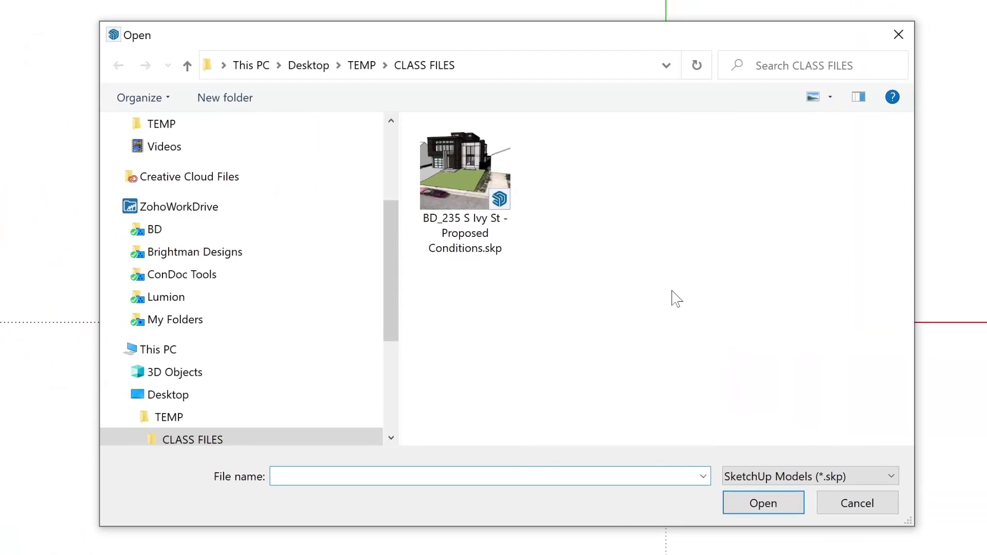
click(470, 205)
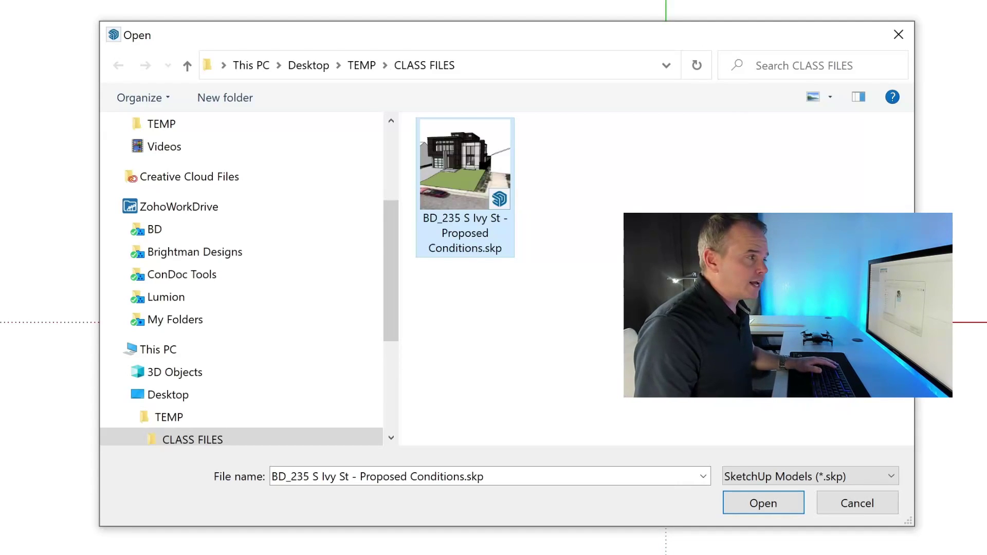
key(Return)
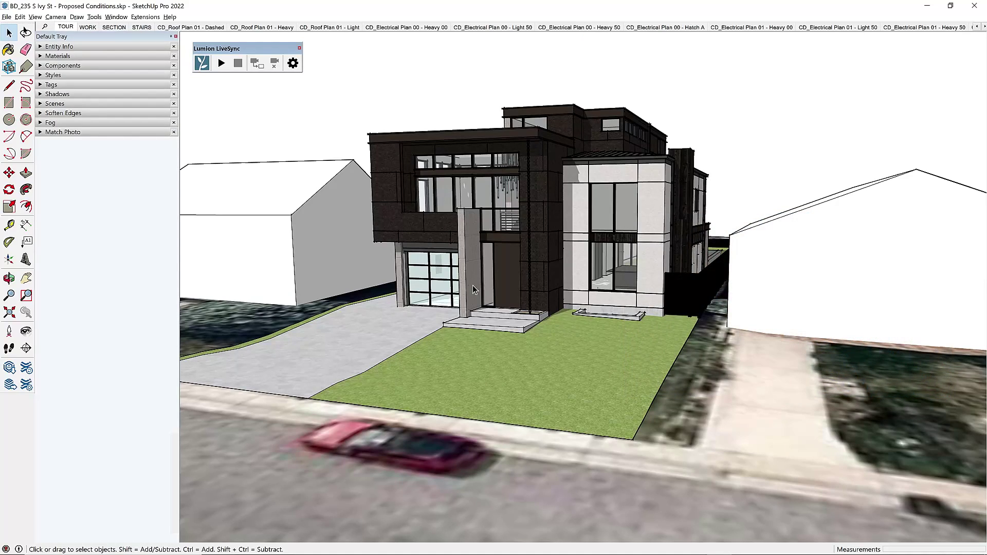
Switch to the WORK scene and frame a distant frontal street view of the house.
middle_drag(473, 286, 433, 303)
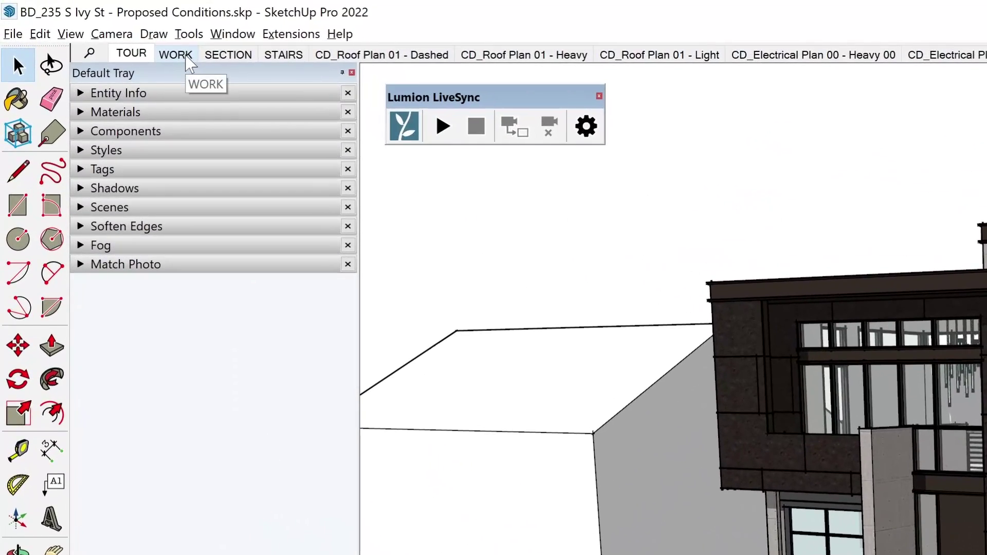
click(187, 57)
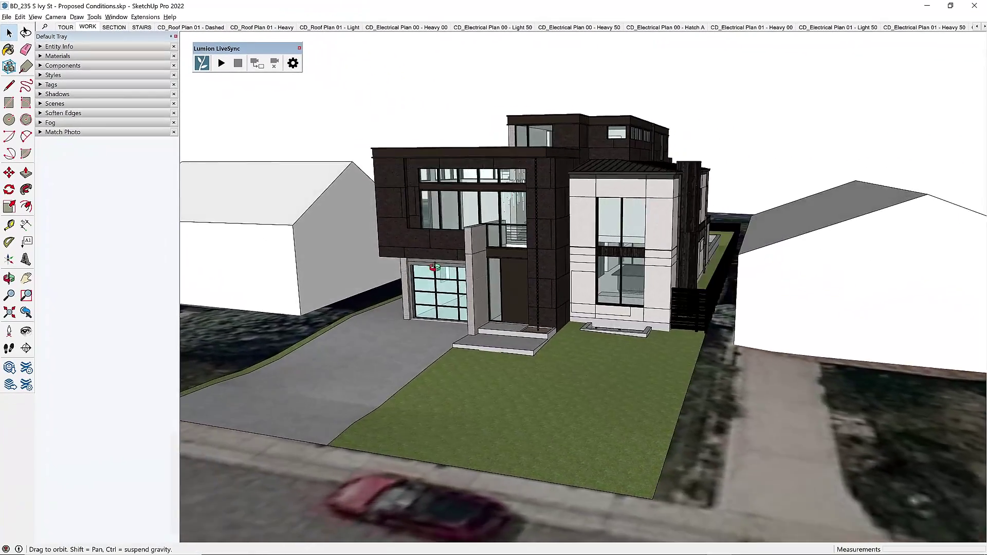
middle_drag(434, 267, 654, 291)
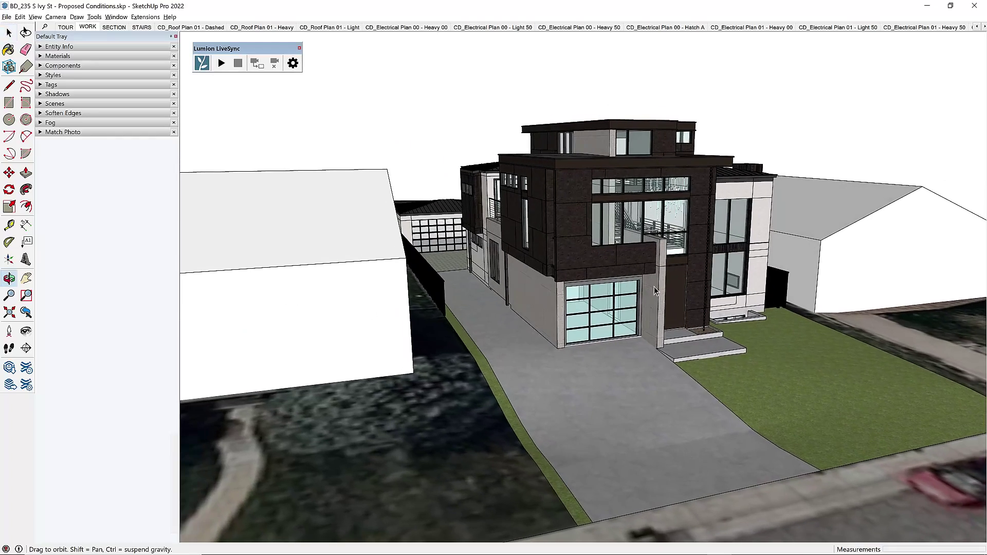
middle_drag(423, 273, 596, 311)
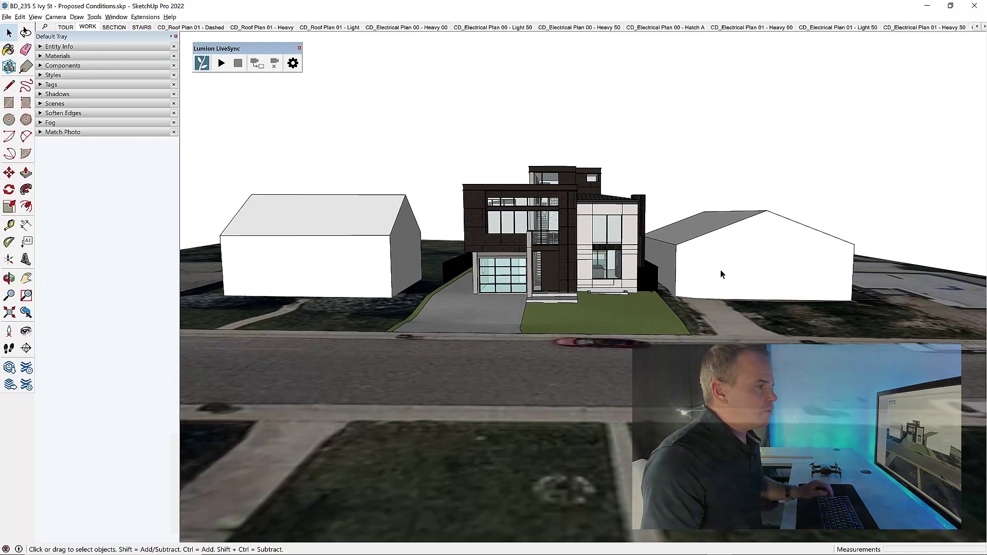
Hide the neighbouring building blocks and the aerial ground image.
click(670, 258)
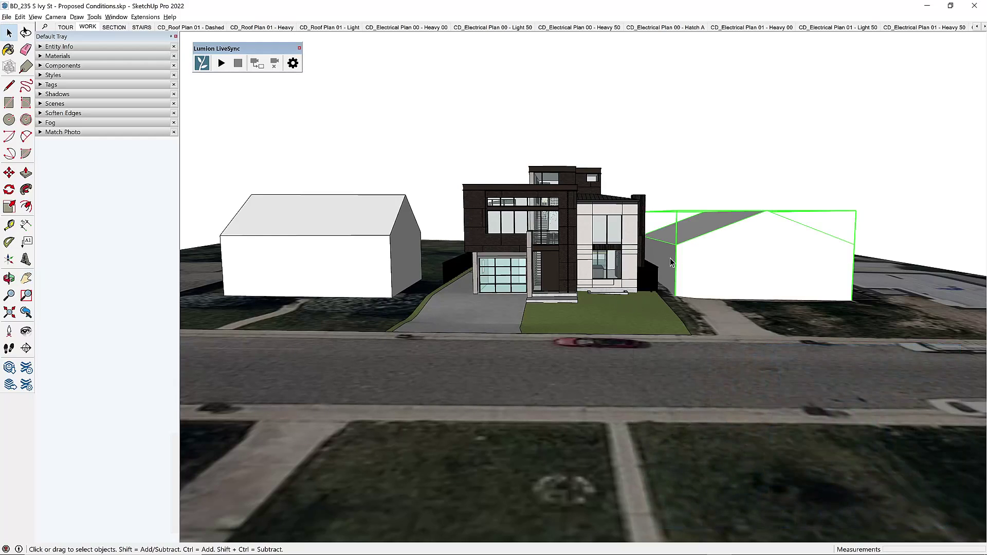
right_click(355, 232)
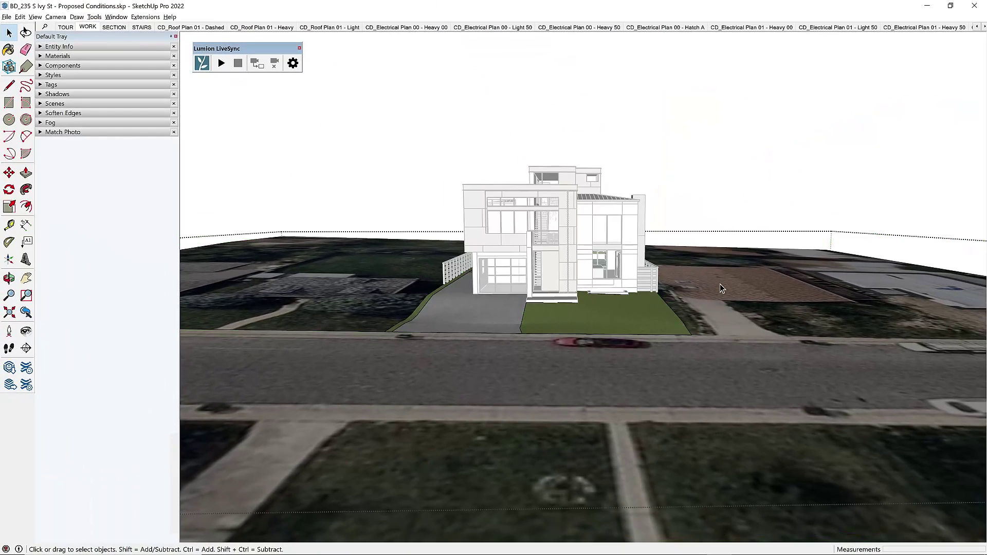
right_click(719, 284)
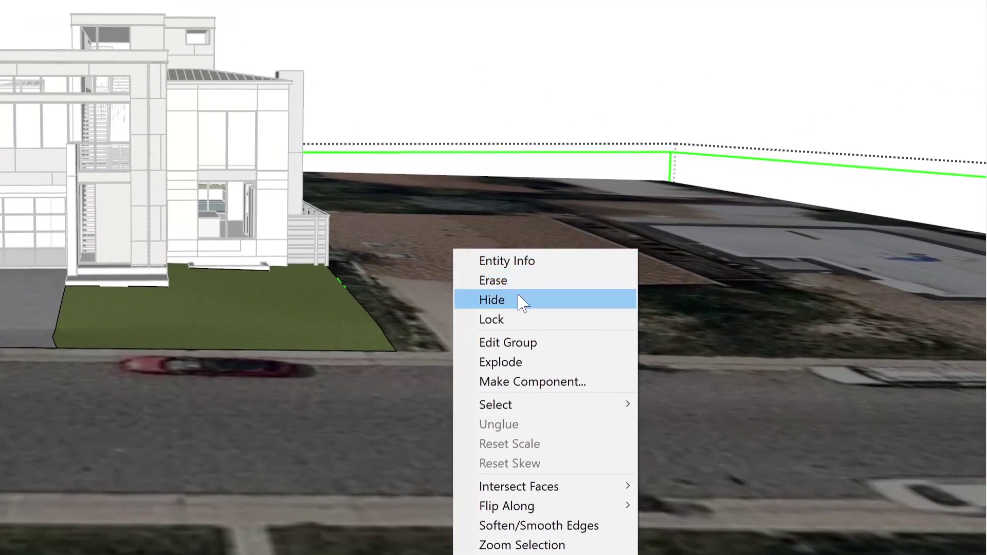
click(522, 302)
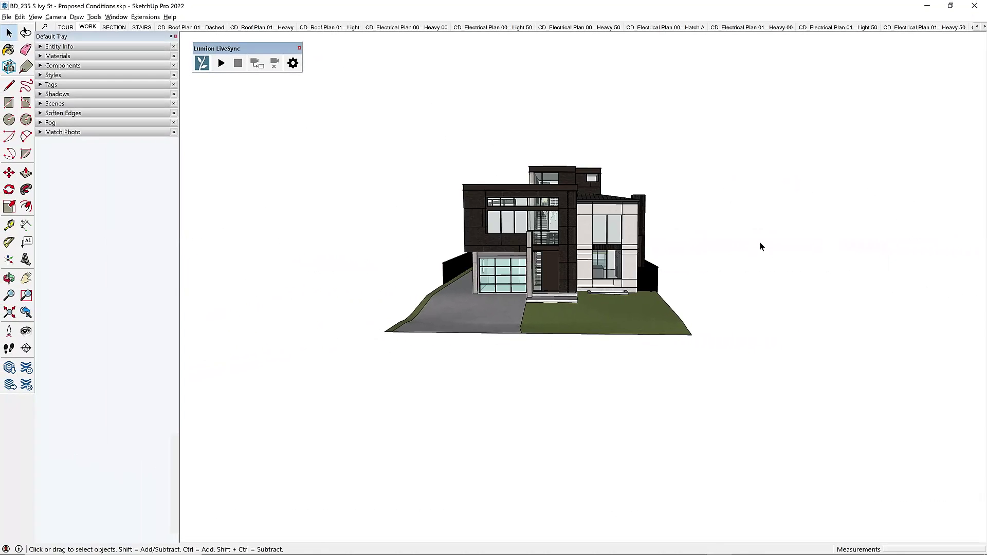
Zoom out to a near top-down view of the house lot.
mouse_move(510, 283)
middle_down()
mouse_move(606, 280)
mouse_move(514, 216)
mouse_move(533, 242)
mouse_move(802, 282)
mouse_move(378, 268)
middle_up()
scroll(501, 208, up, 8)
scroll(486, 207, down, 5)
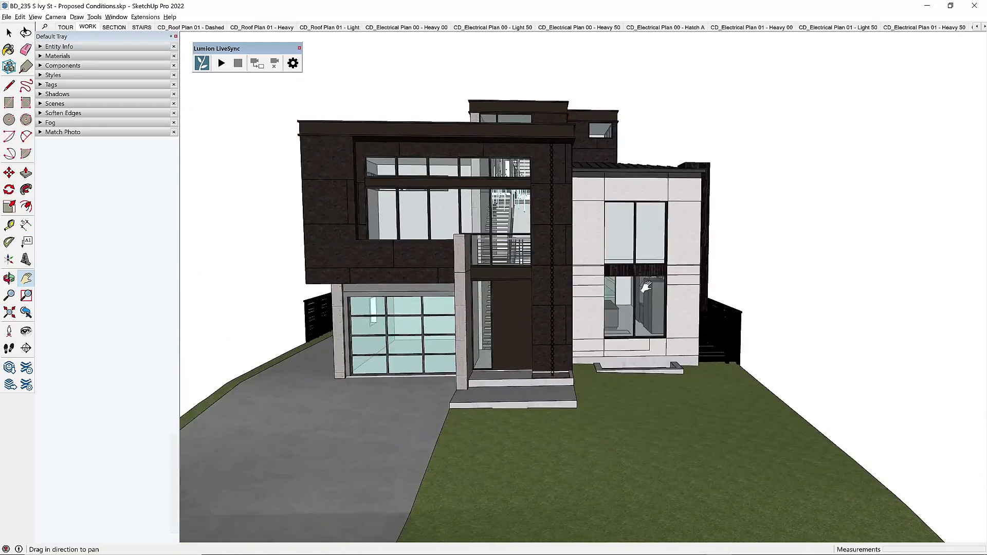
middle_drag(487, 207, 649, 291)
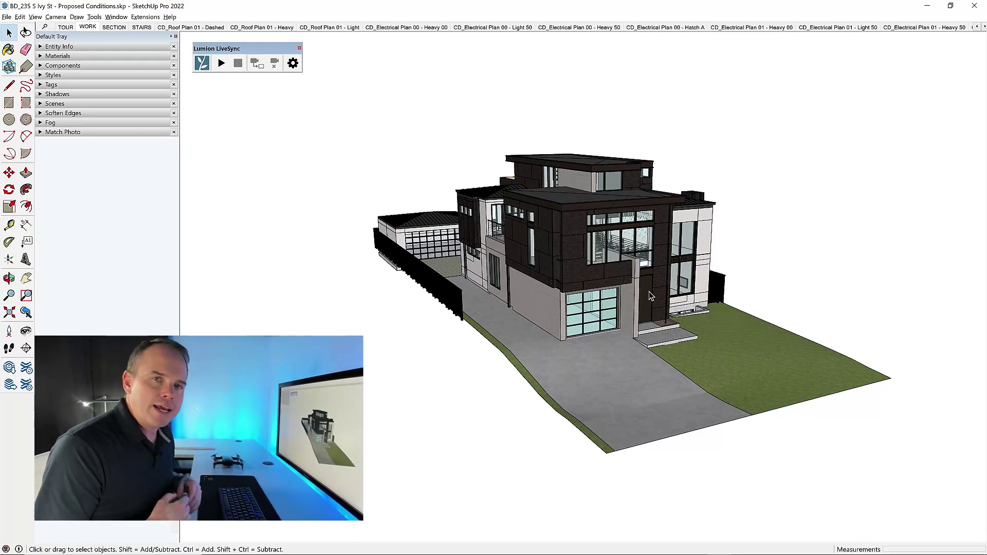
scroll(468, 240, down, 2)
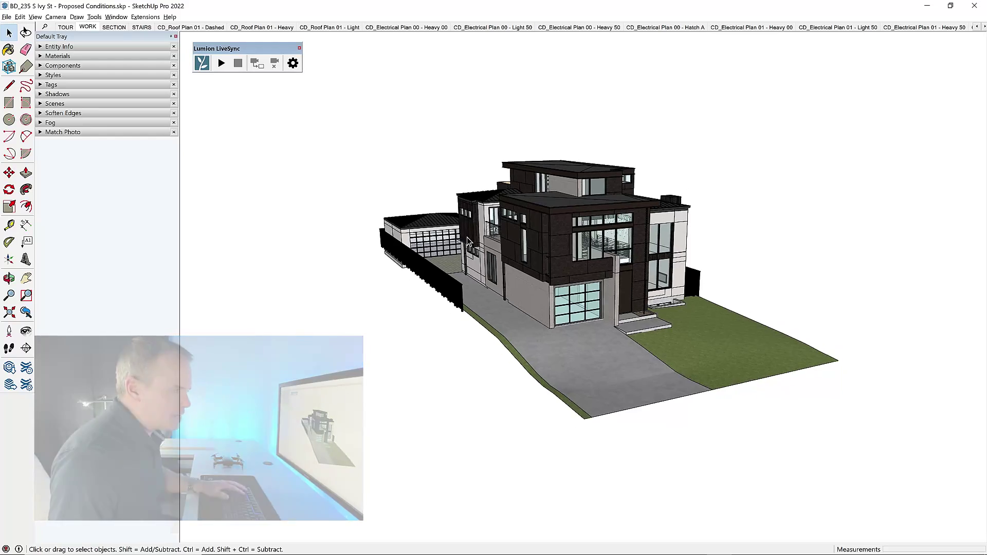
middle_drag(468, 240, 518, 331)
scroll(488, 288, down, 2)
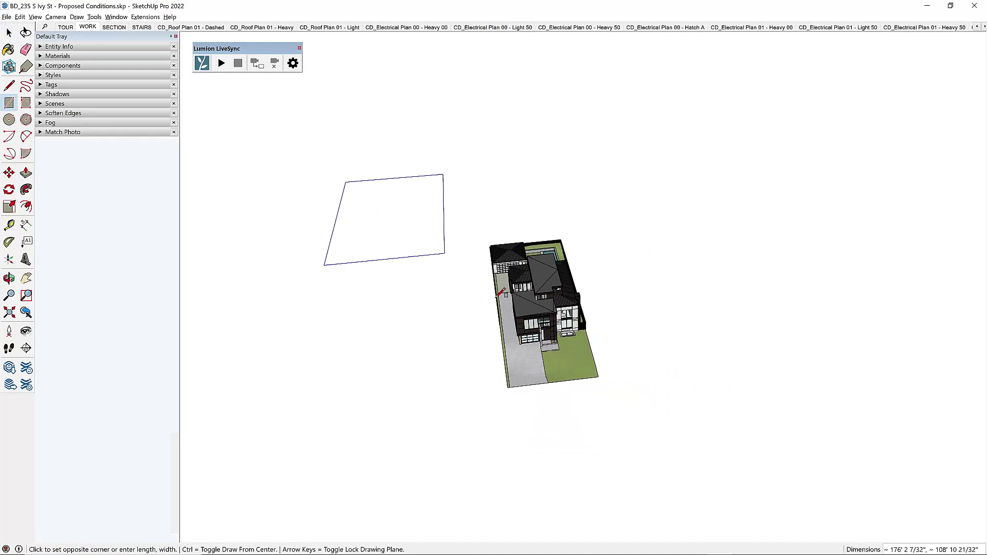
Draw the large ground rectangle and close a vertical back wall face at its far edge.
click(874, 438)
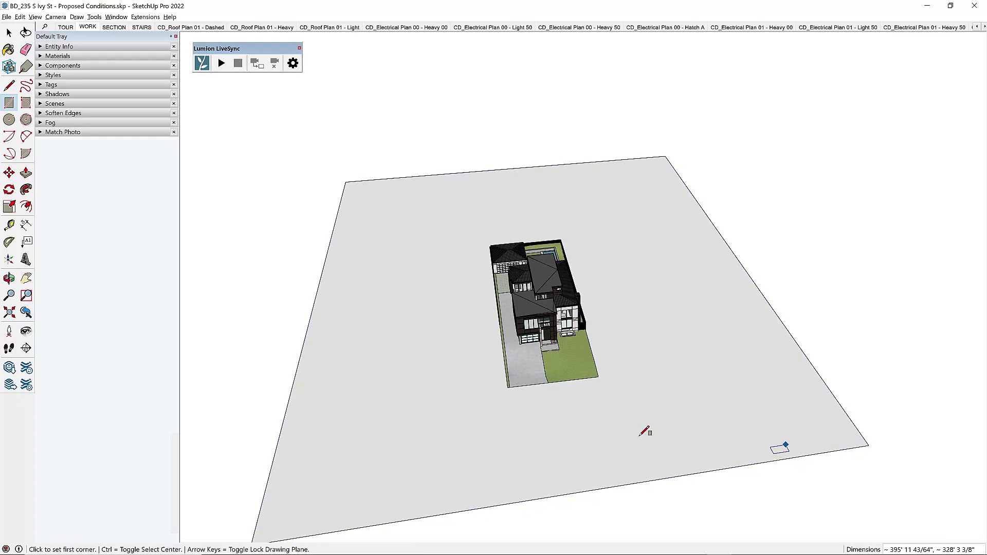
middle_drag(646, 432, 559, 313)
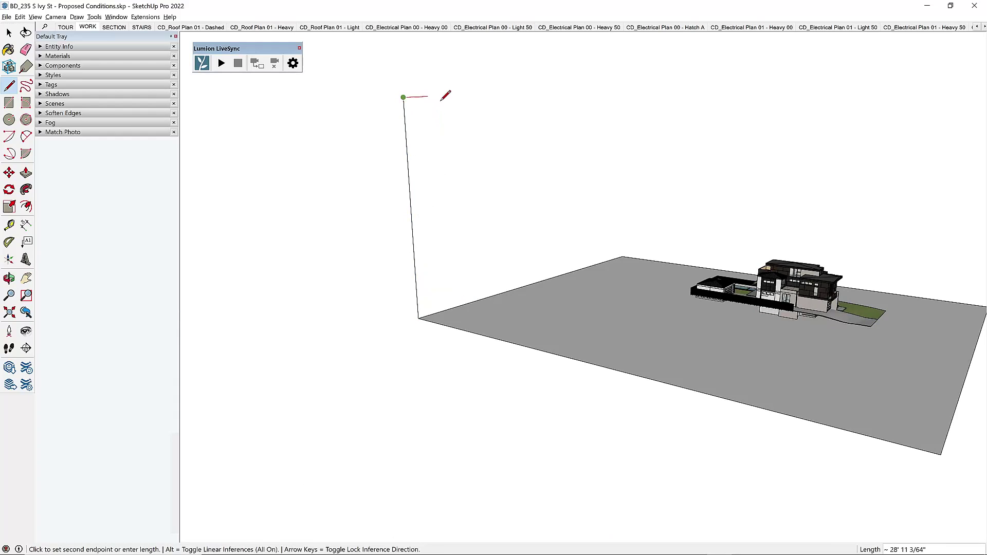
click(623, 255)
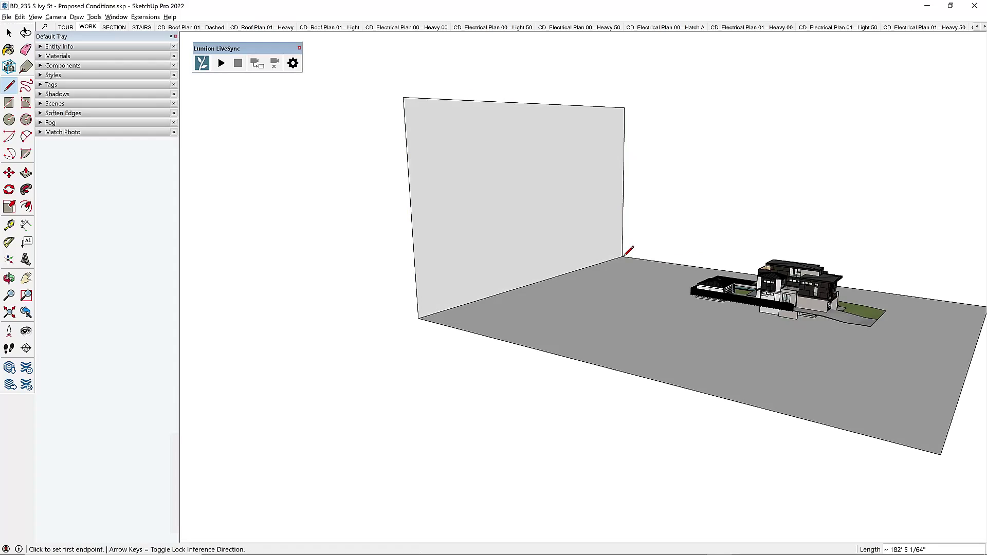
middle_drag(544, 381, 521, 353)
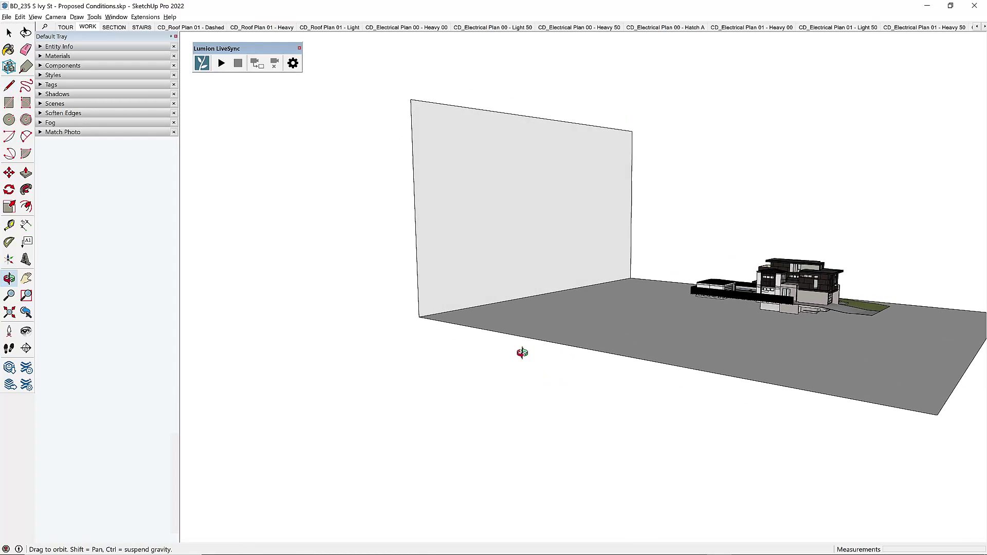
Add a curved cove at the wall-floor corner, extrude it along the wall, and smooth the seams.
click(416, 243)
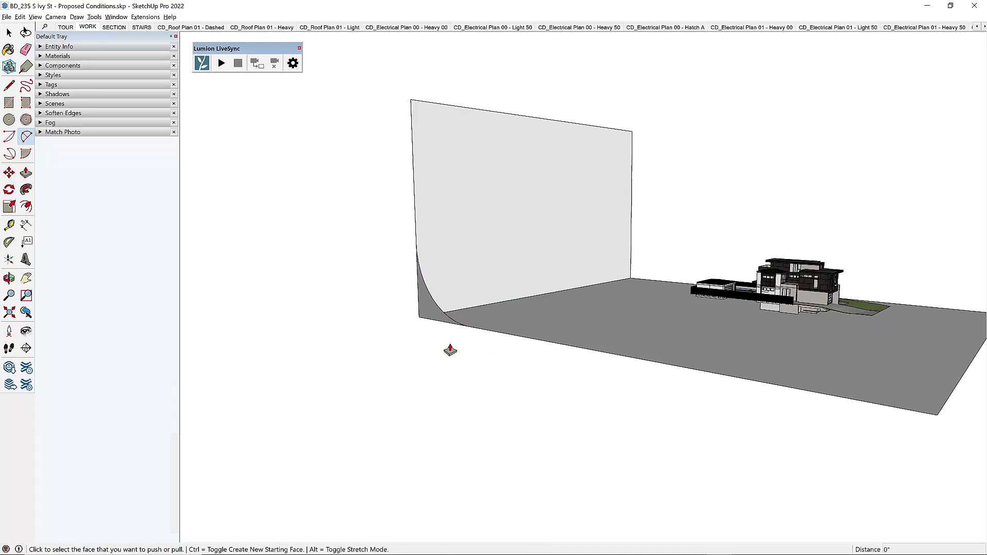
click(431, 321)
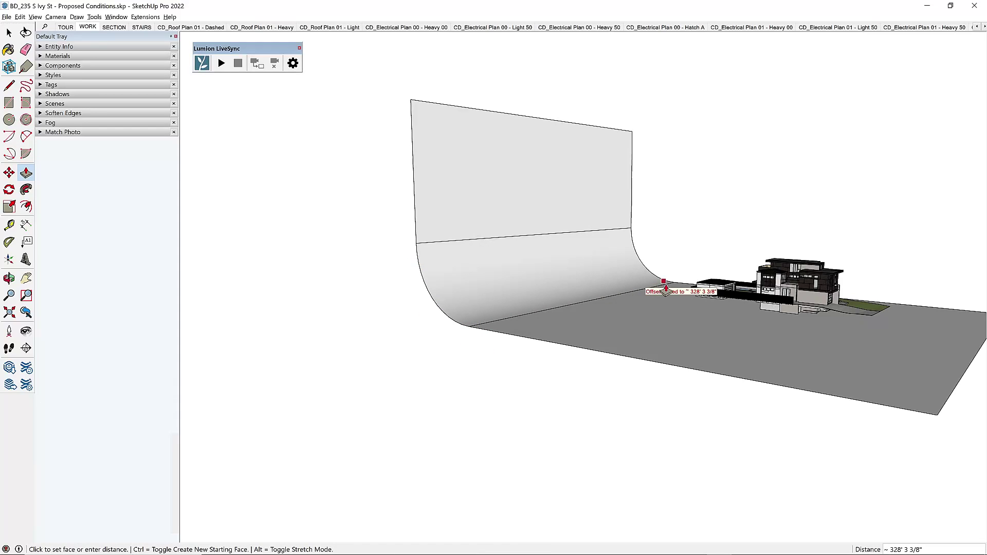
key(e)
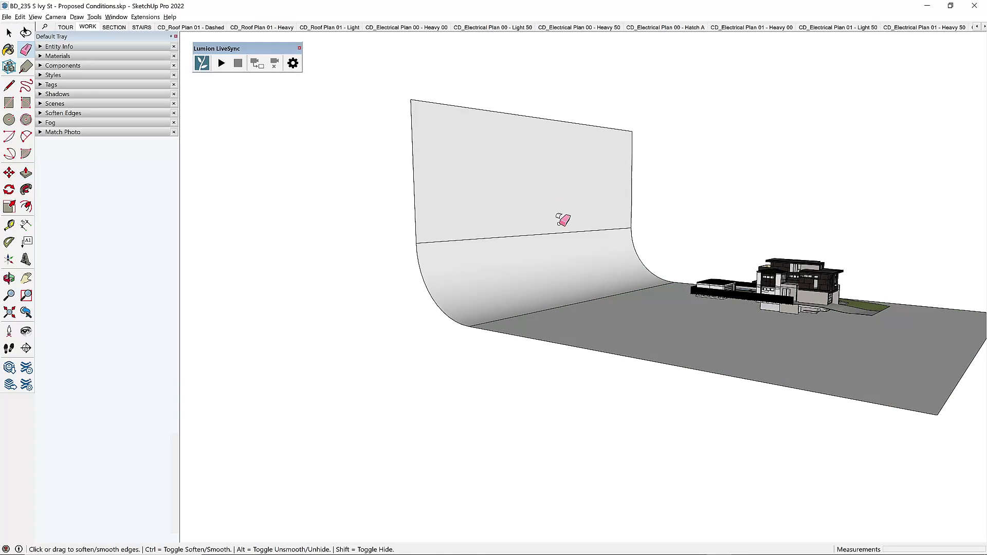
middle_drag(541, 326, 762, 310)
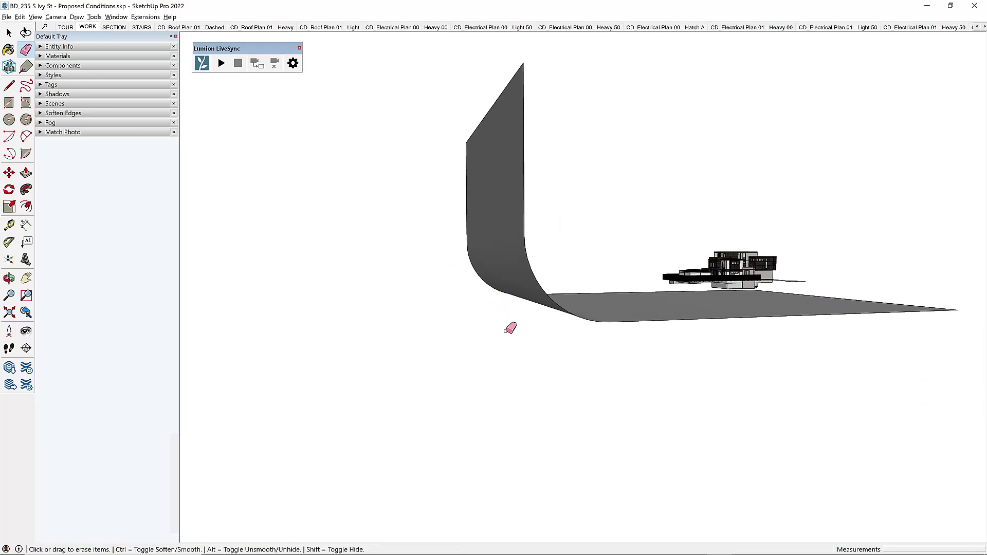
middle_drag(719, 309, 252, 351)
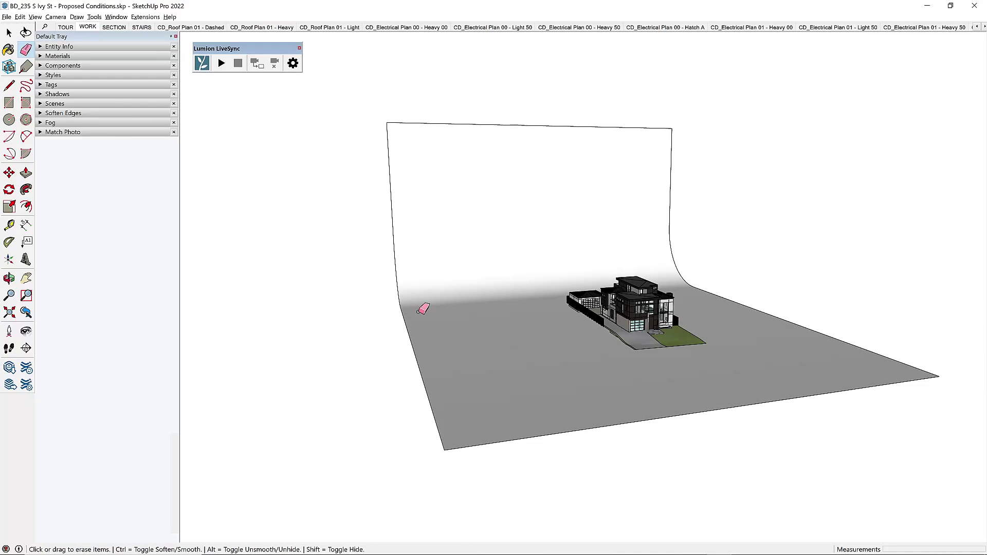
Group the entire backdrop and floor together.
key(space)
triple_click(464, 253)
right_click(464, 253)
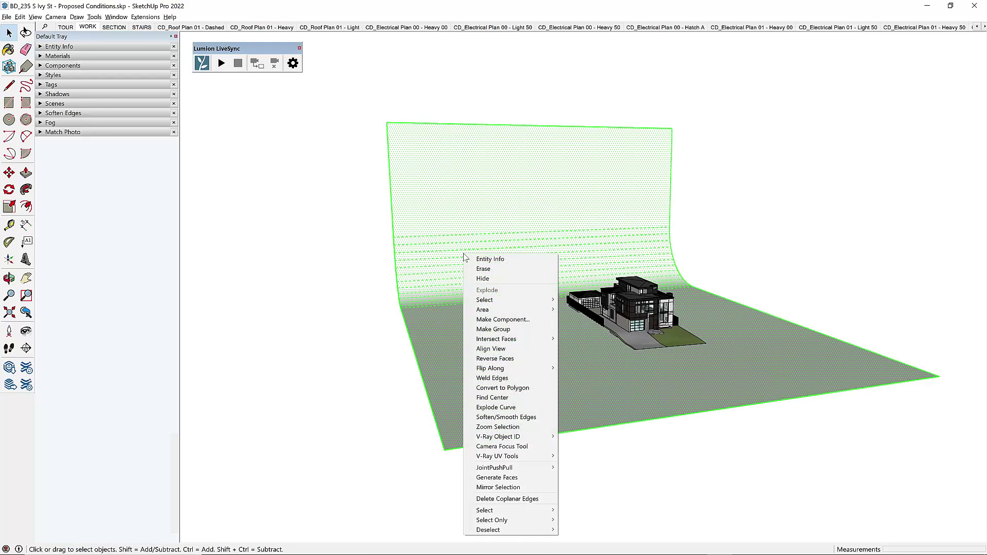
click(521, 332)
middle_drag(520, 332, 610, 356)
scroll(614, 353, down, 2)
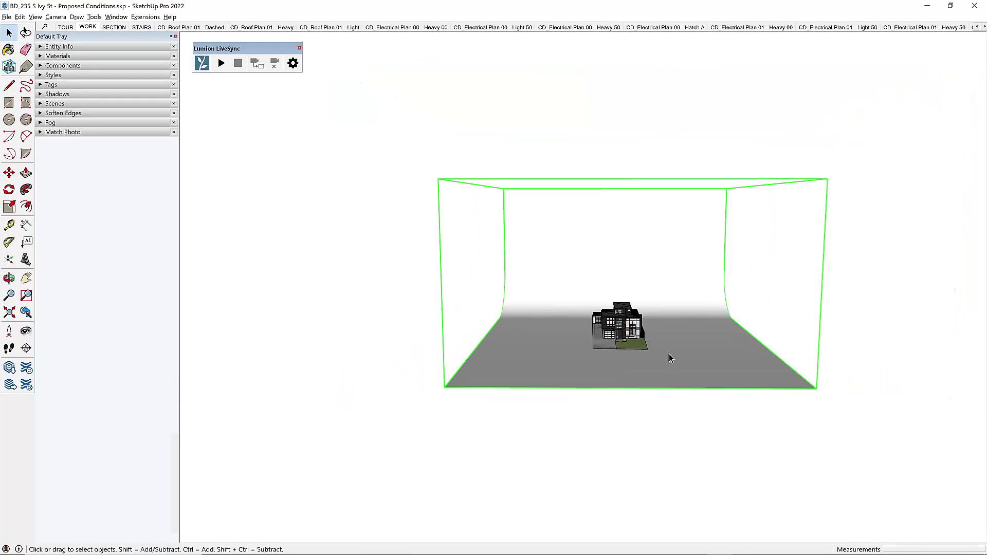
scroll(631, 355, up, 3)
Scale the grouped backdrop about its centre to 1.62 times its width.
key(s)
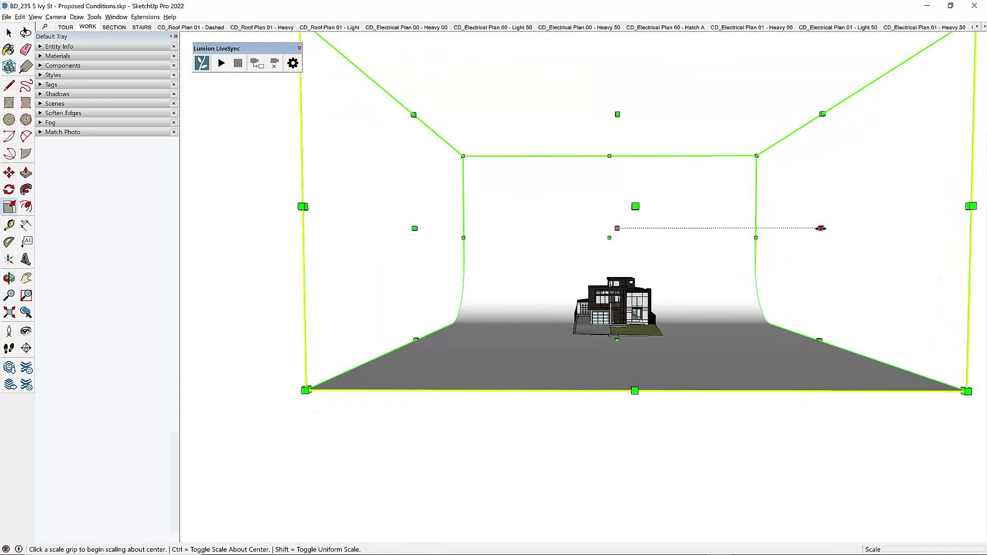
ctrl+drag(821, 228, 948, 228)
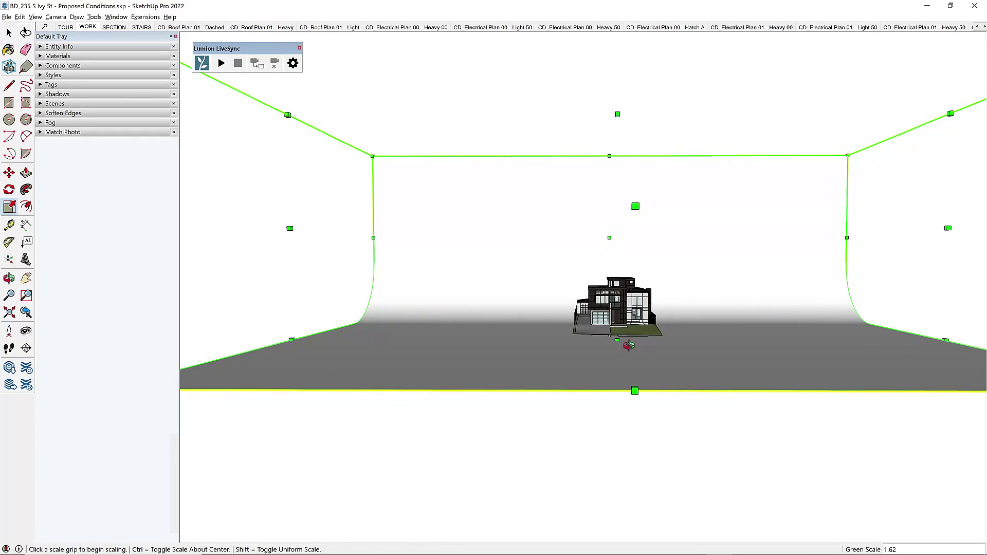
middle_drag(628, 345, 837, 357)
scroll(734, 348, up, 2)
Move the backdrop along the vertical axis, then reframe a frontal view of the house on its floor.
key(m)
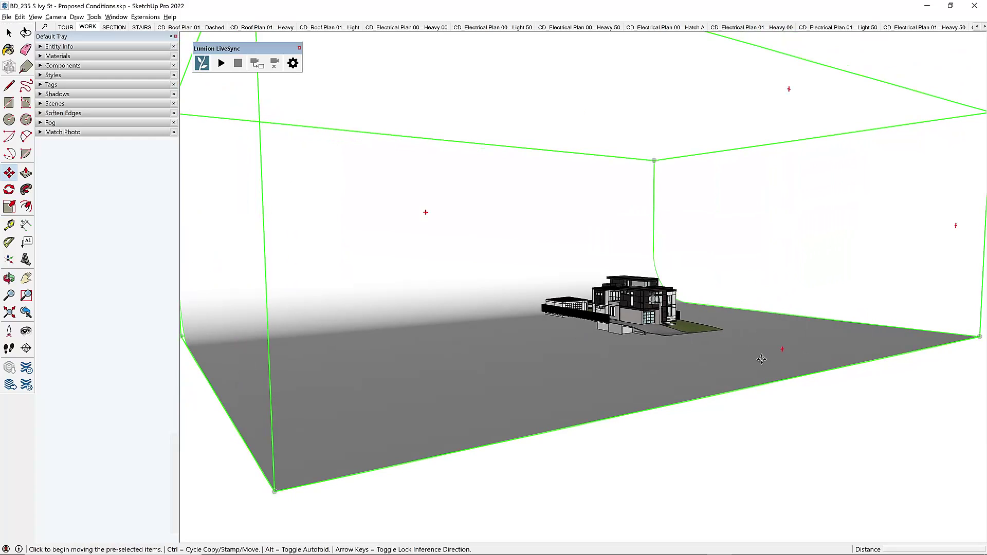
click(761, 359)
middle_drag(761, 359, 739, 351)
key(Up)
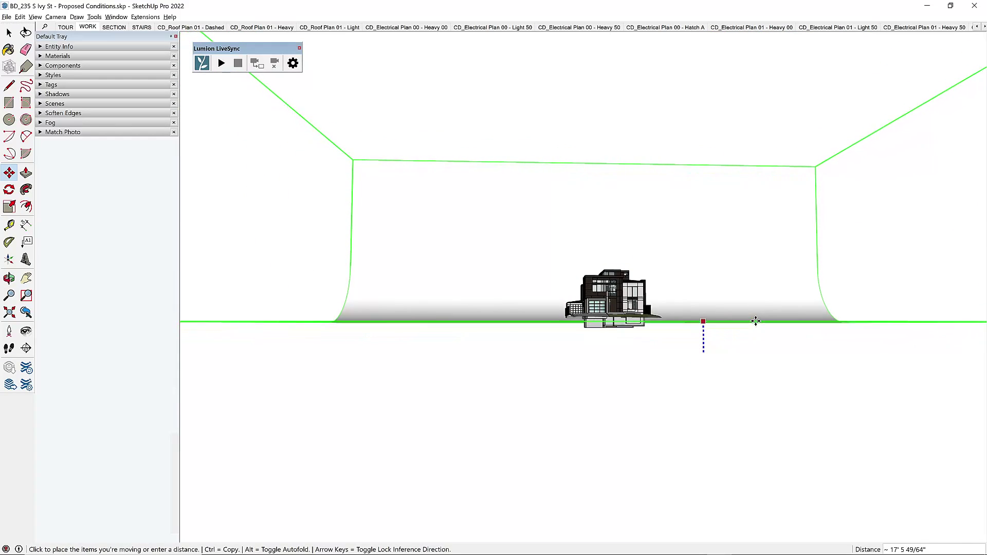
key(h)
scroll(685, 293, up, 5)
middle_drag(685, 293, 679, 322)
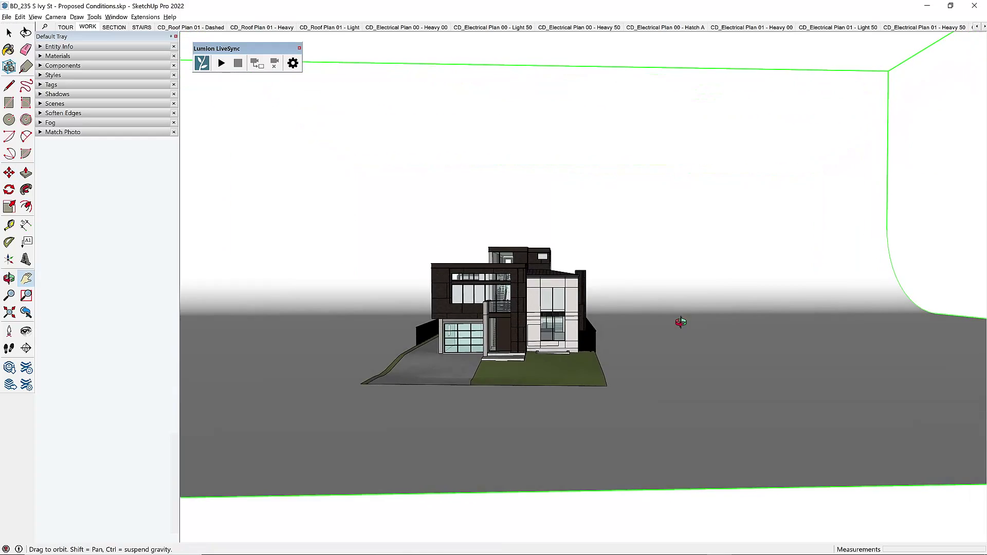
middle_drag(569, 365, 776, 392)
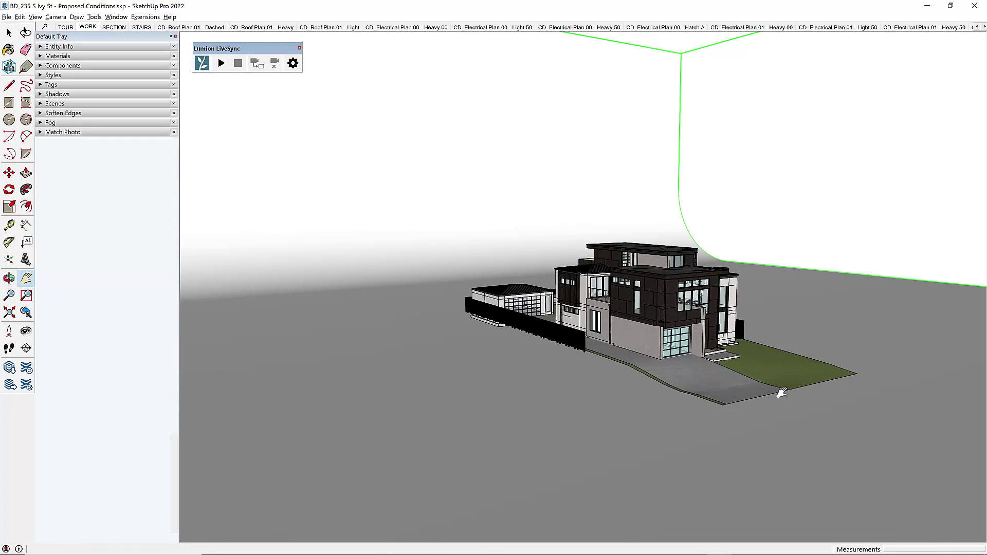
key(space)
middle_drag(766, 226, 714, 342)
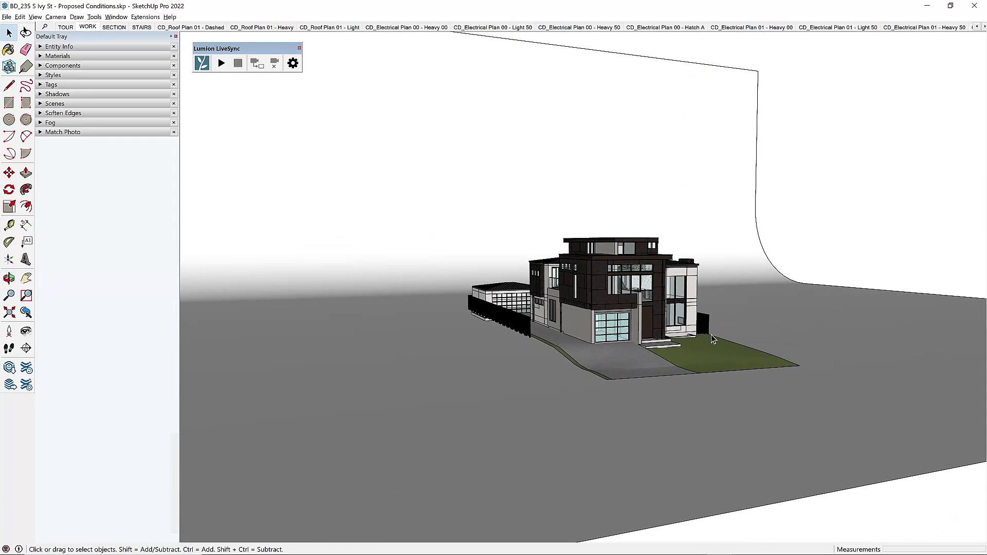
key(b)
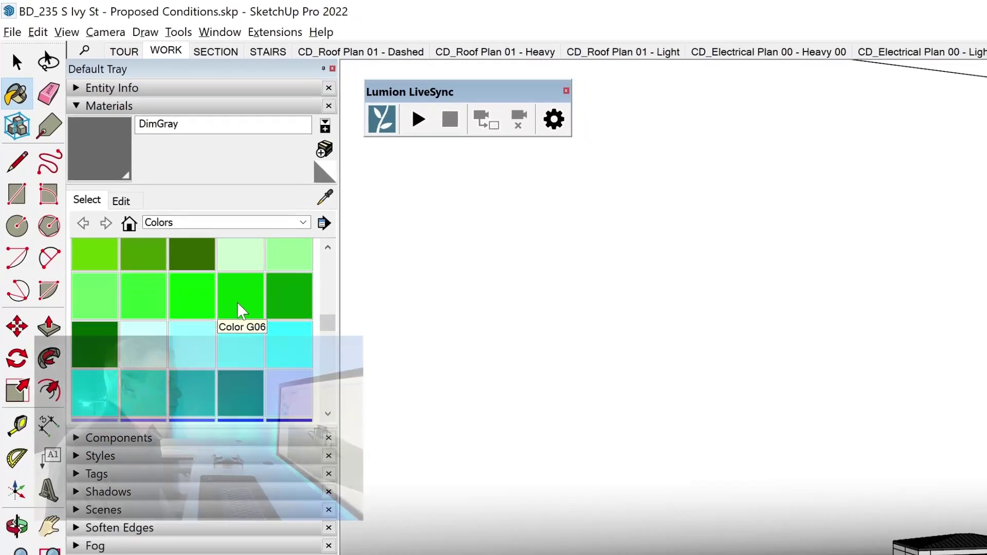
Fill the curved wall and floor with Color G06 from the Colors list.
click(251, 316)
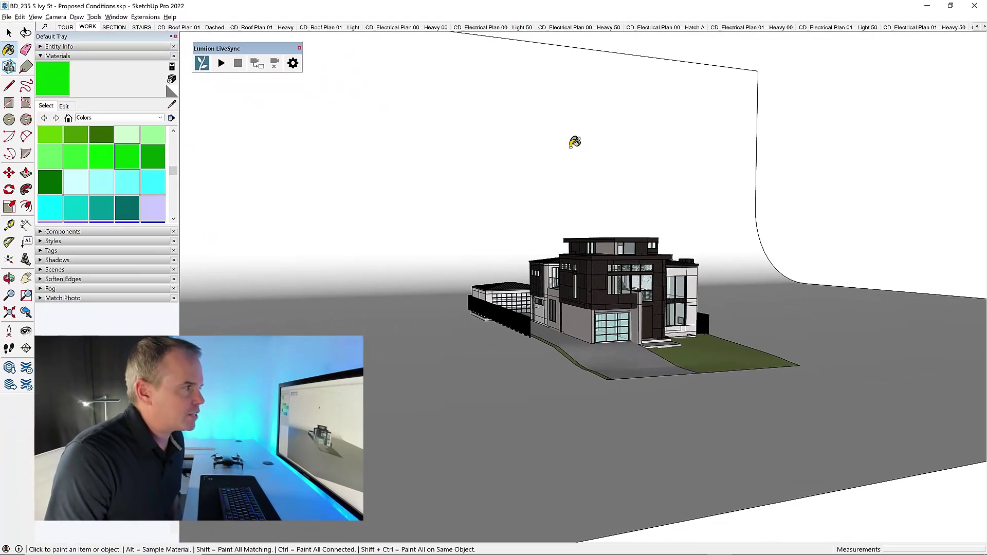
click(574, 140)
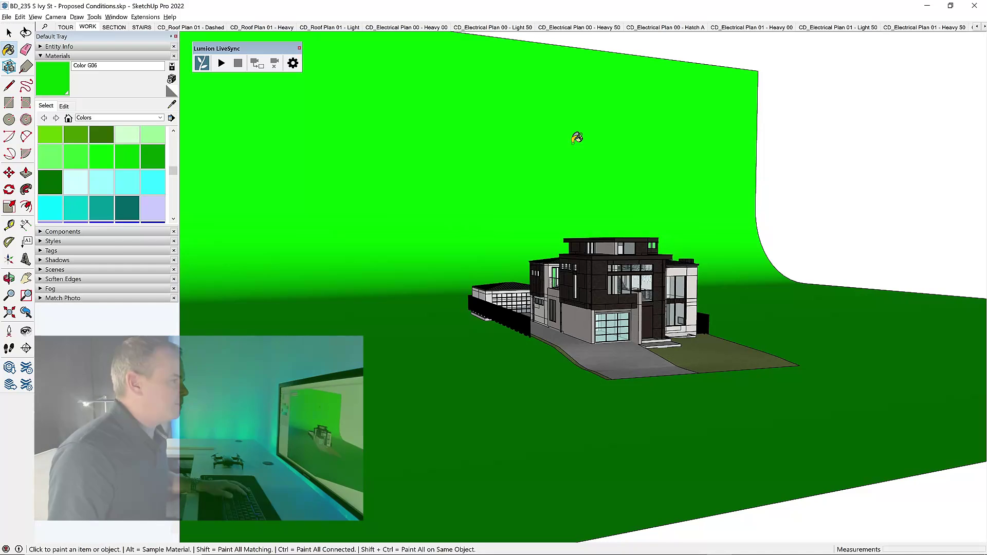
mouse_move(577, 137)
middle_down()
mouse_move(548, 231)
mouse_move(504, 192)
mouse_move(472, 190)
mouse_move(352, 214)
mouse_move(294, 246)
mouse_move(699, 296)
middle_up()
scroll(699, 297, up, 3)
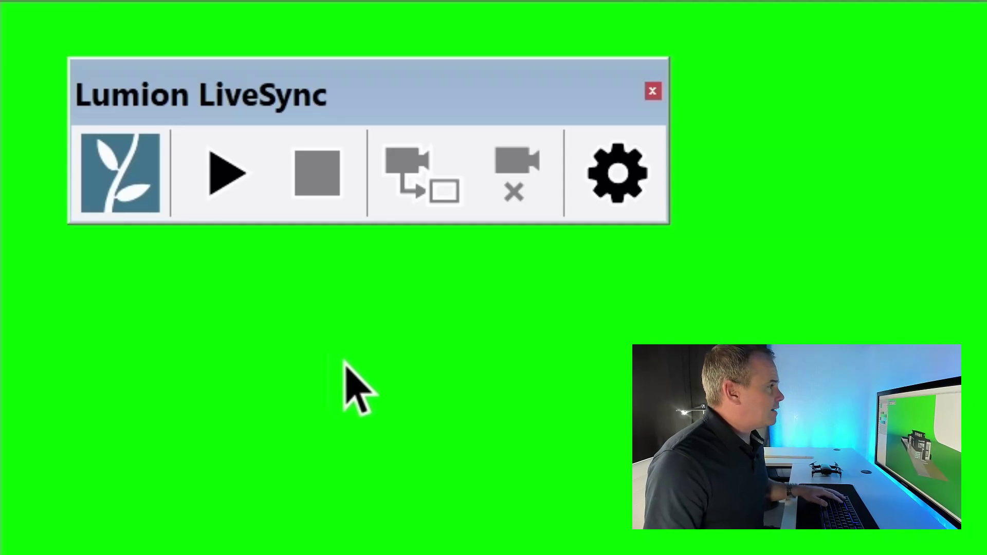
Start Lumion LiveSync with the Play button on its toolbar.
click(215, 172)
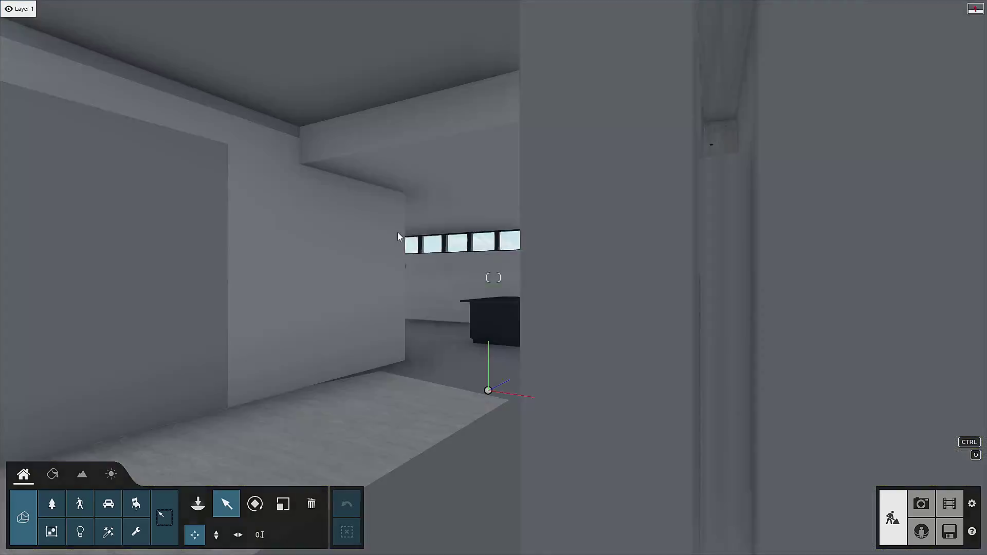
Create a new Lumion project, fly back to frame the house and green screen, and select the model.
click(399, 236)
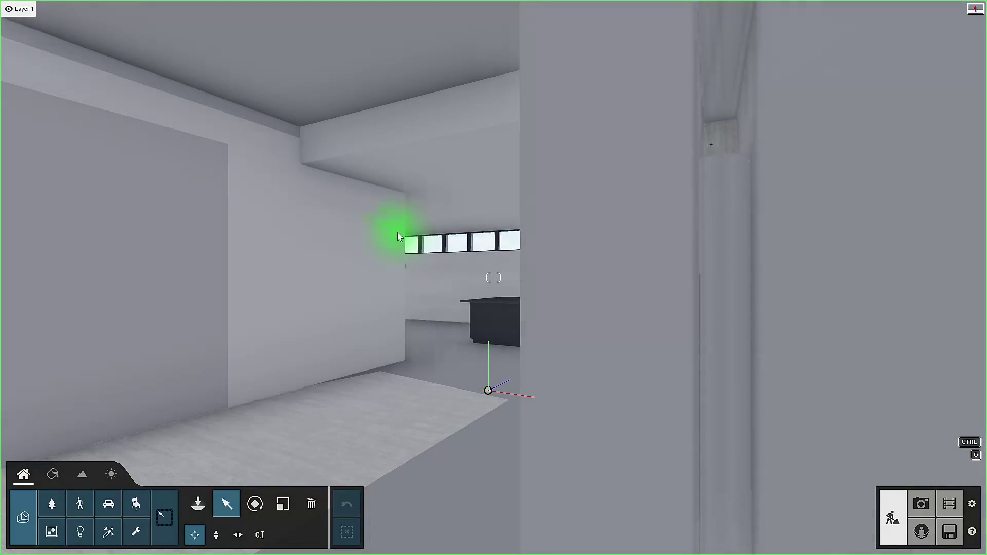
key(s)
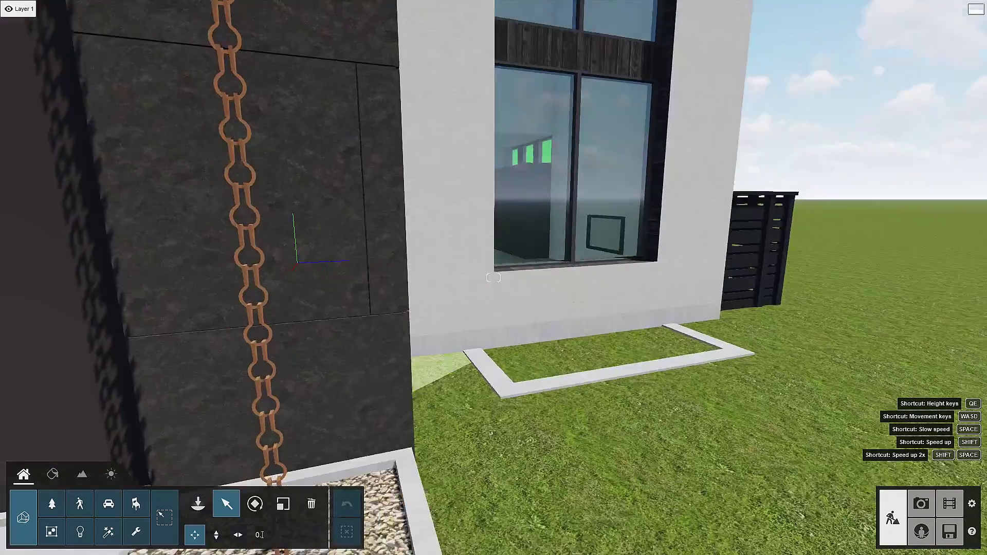
key(s)
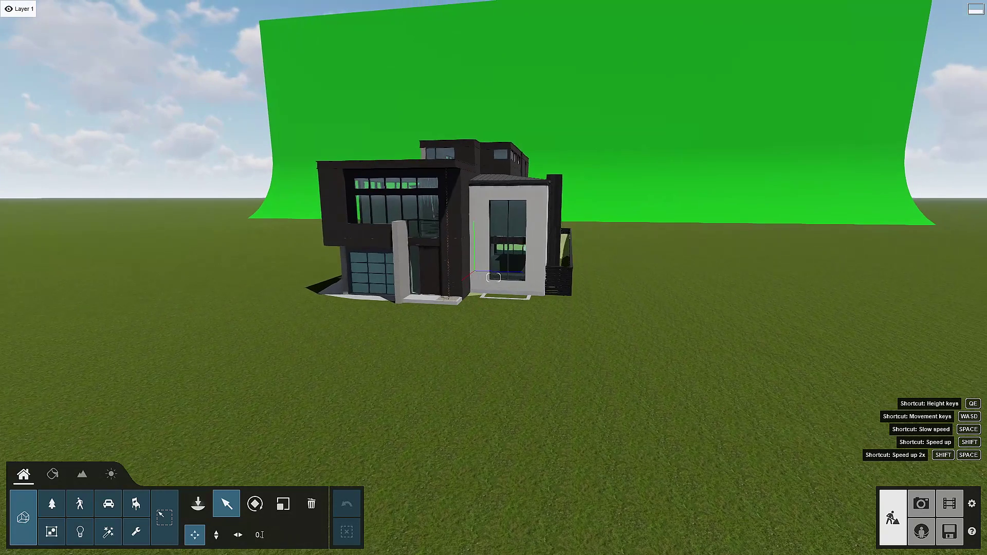
right_drag(565, 232, 662, 233)
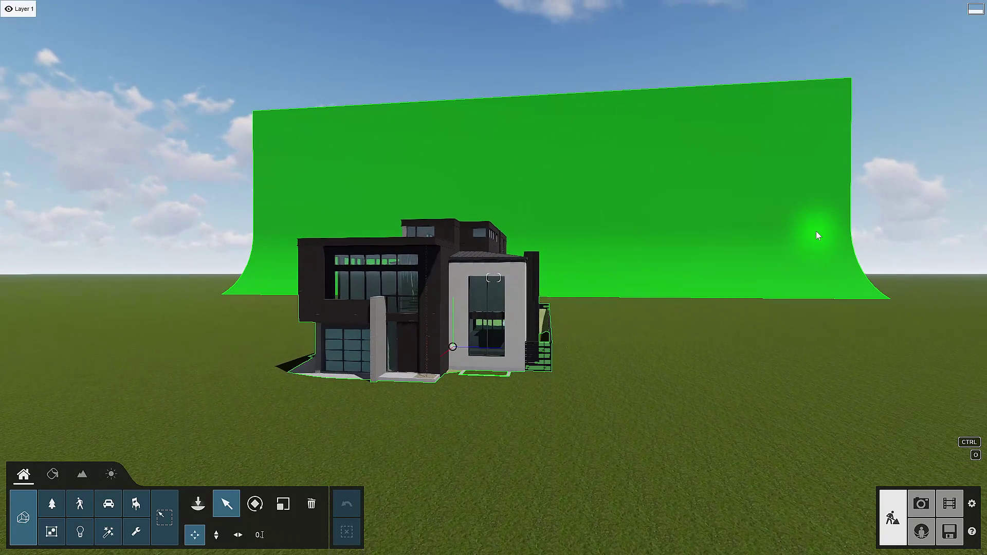
click(684, 211)
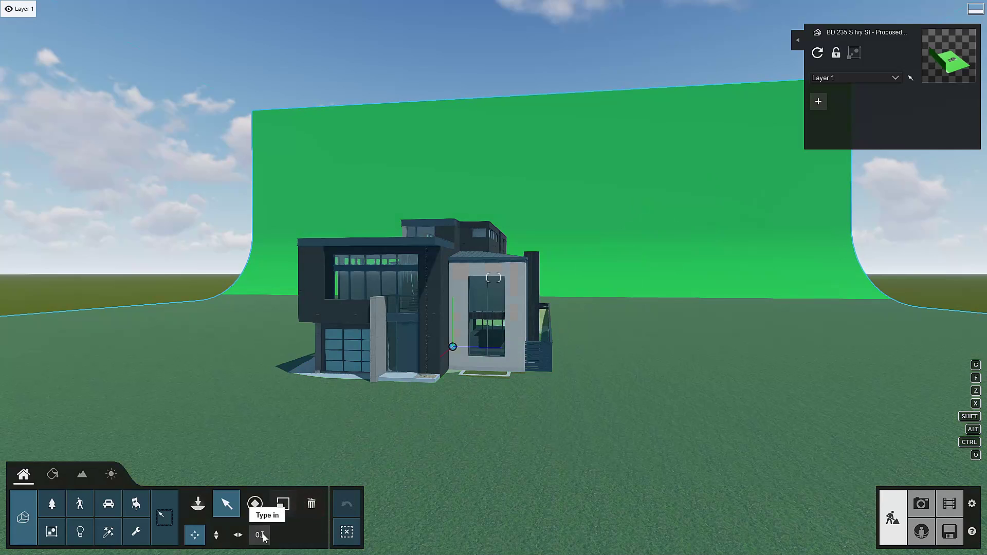
Set the house model's Y position to 10 ft, then deselect everything.
click(260, 535)
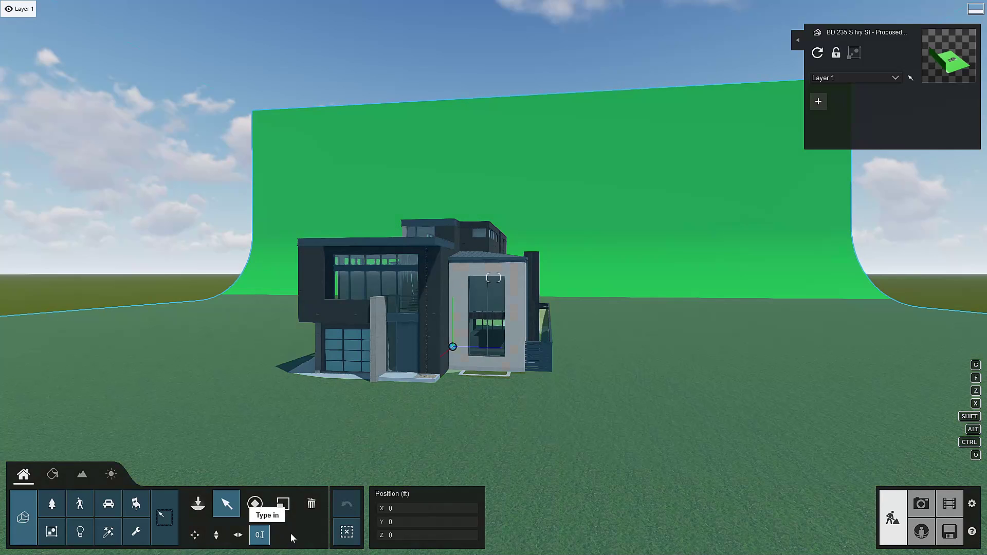
click(433, 525)
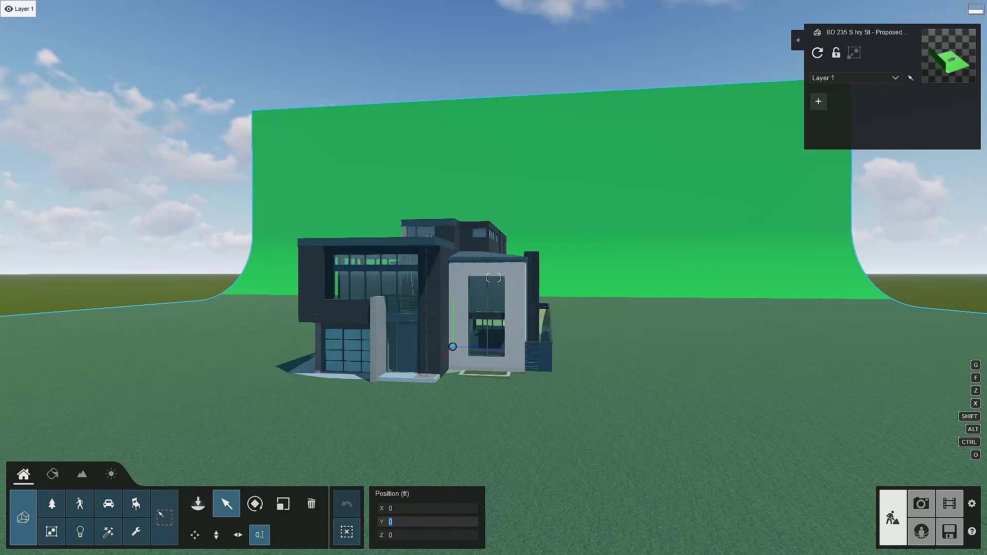
text(10)
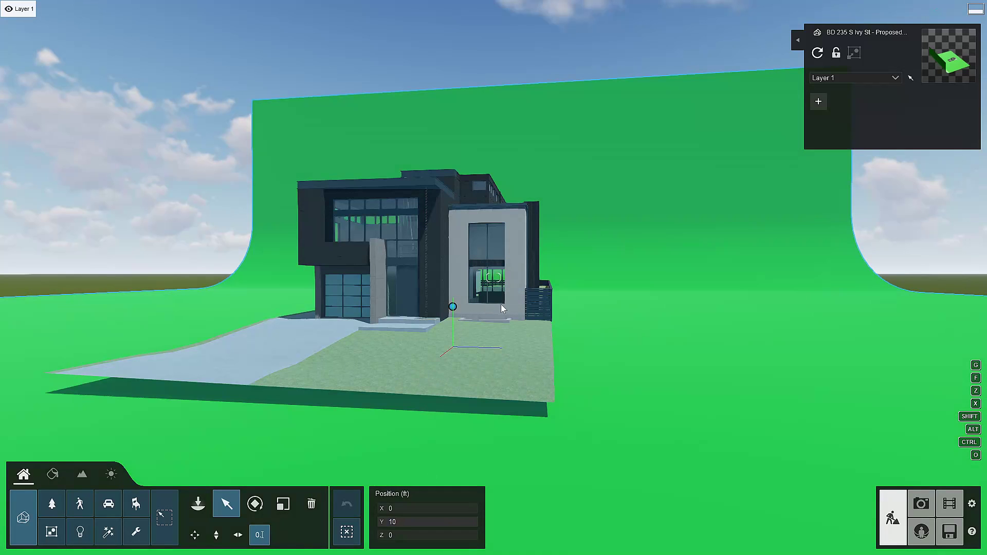
right_drag(503, 308, 398, 309)
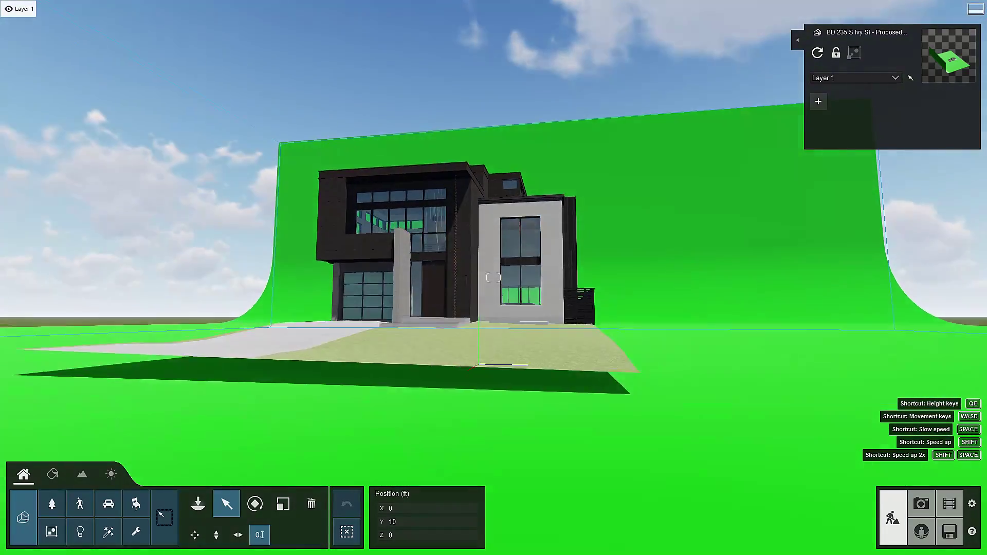
right_drag(493, 278, 498, 304)
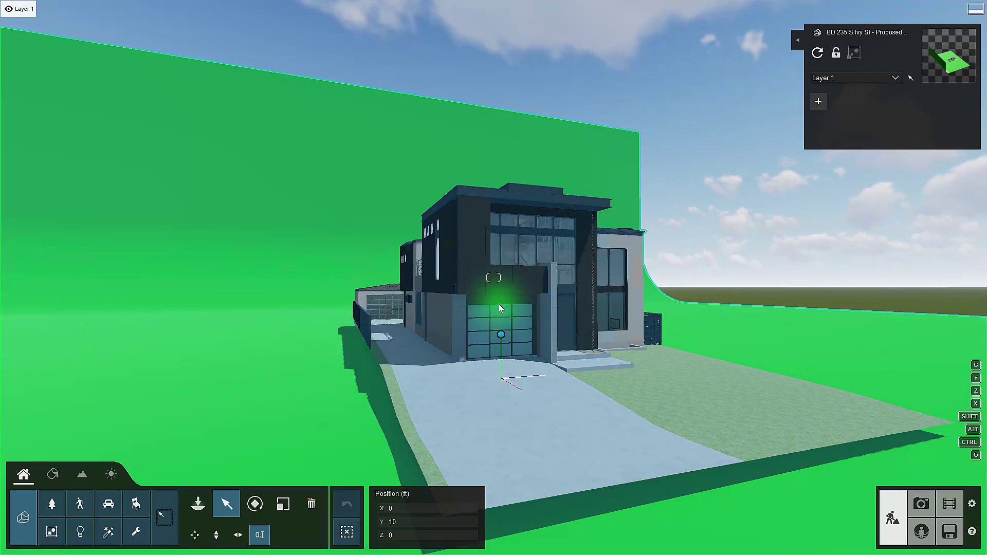
click(347, 532)
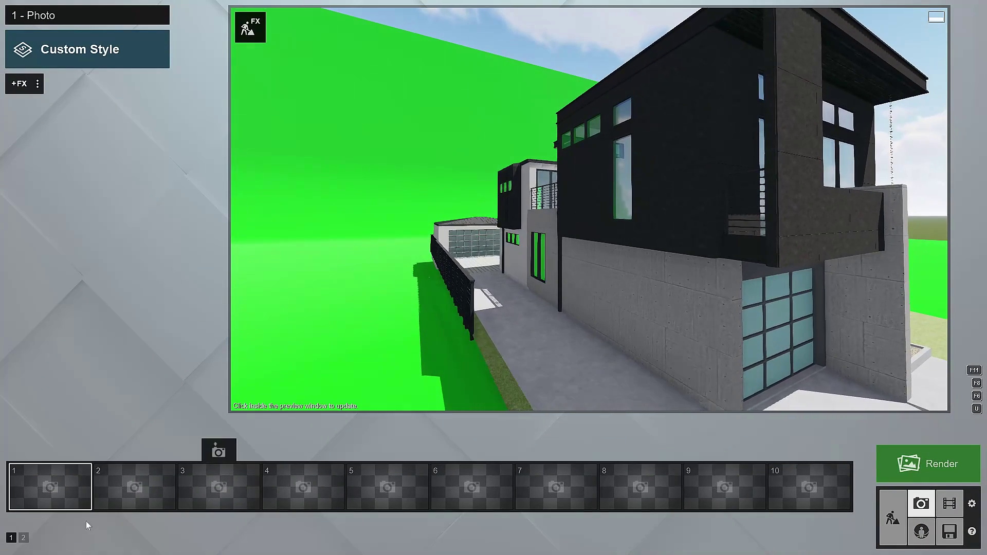
Store the house's side view in photo slot 1, restore it, and bring up the photo effects library.
click(47, 453)
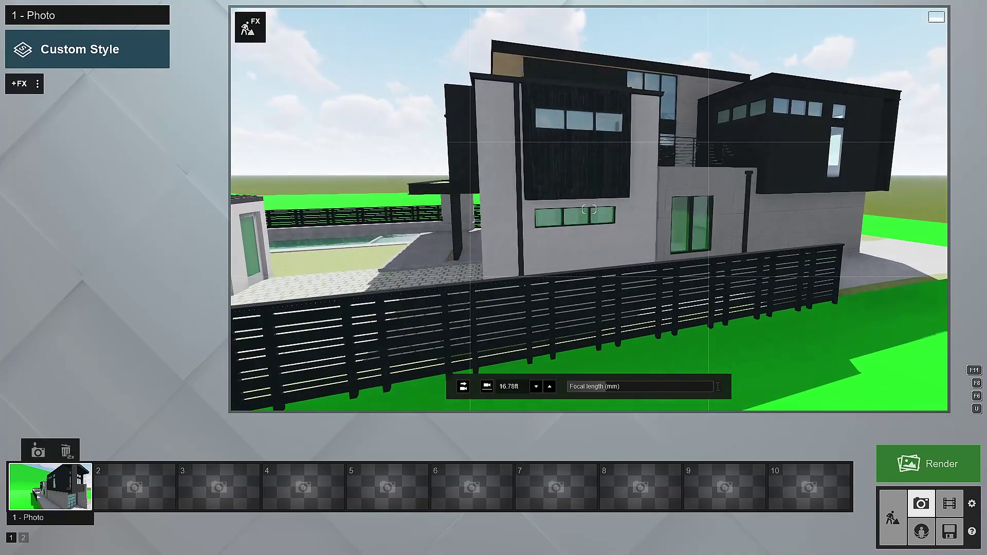
click(67, 487)
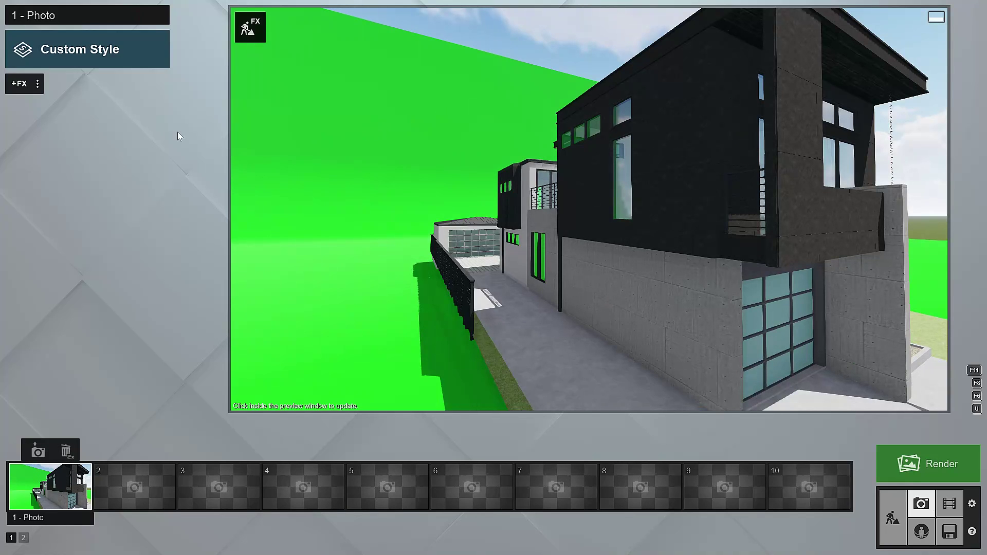
click(16, 85)
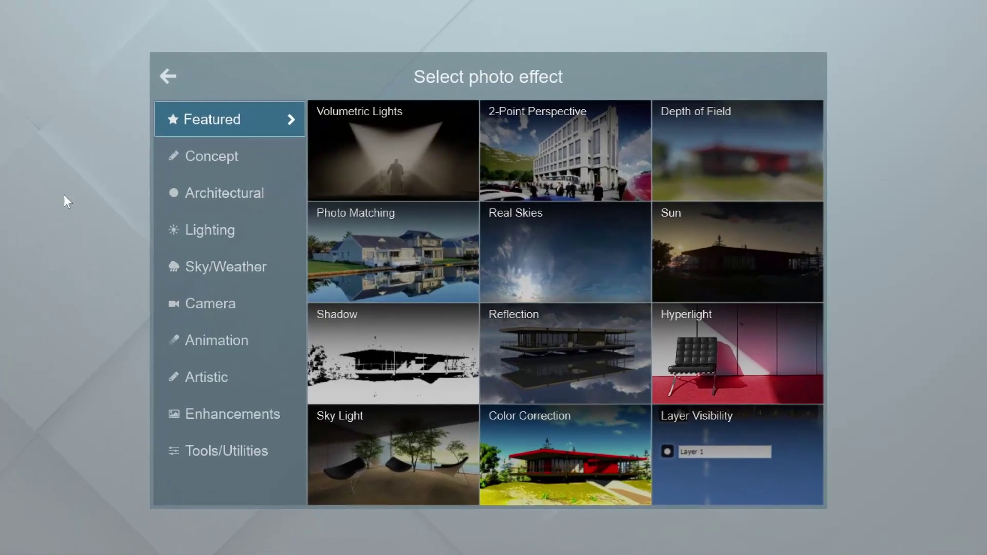
Add a Reflection effect to Photo 1 with Speedray turned on.
click(603, 358)
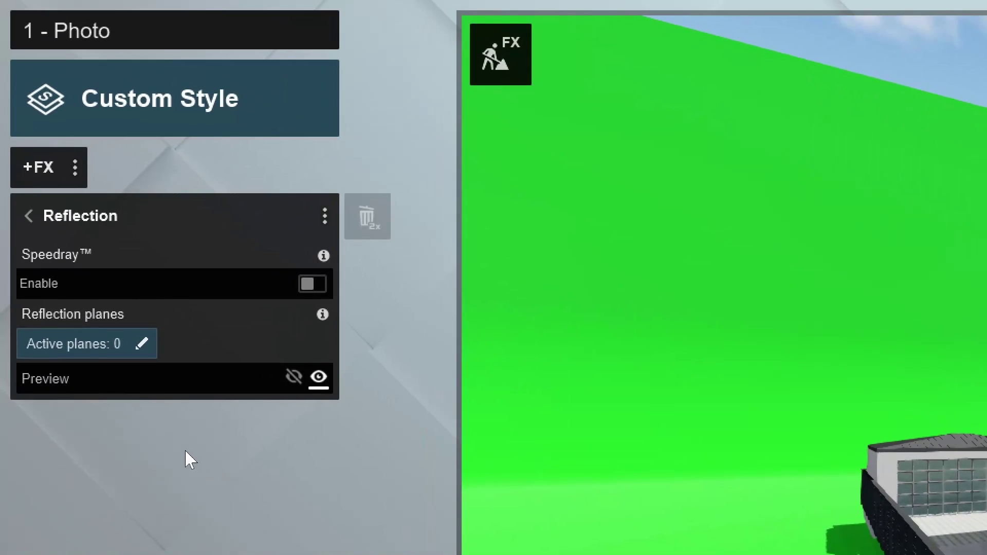
click(309, 285)
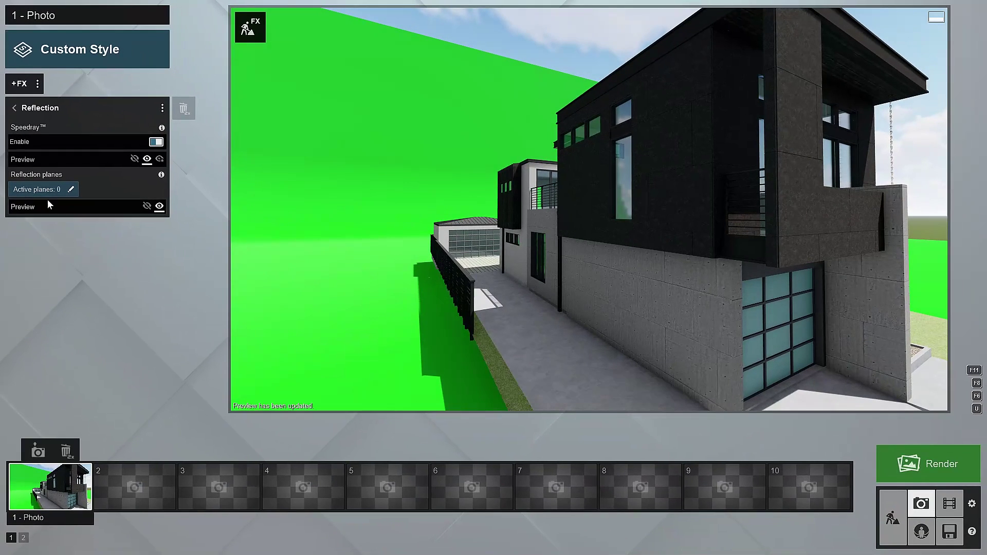
click(43, 189)
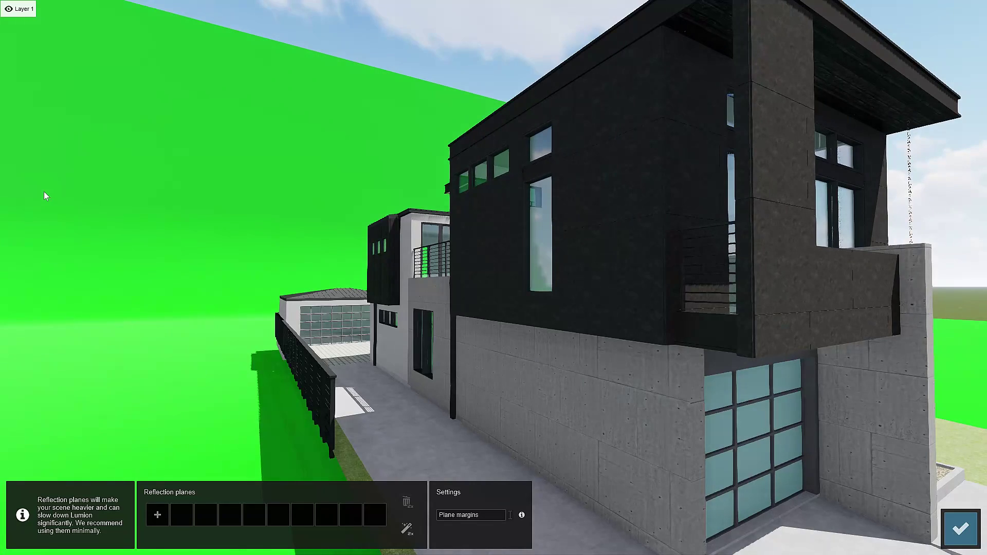
Add reflection planes on the tall window, glass door and small window row, then restore Photo 1's camera.
click(159, 518)
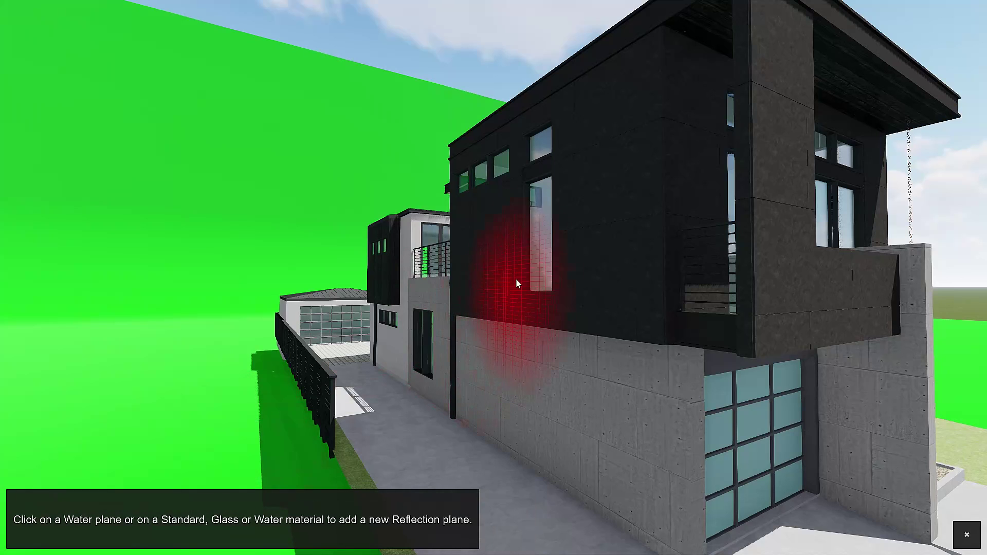
click(537, 245)
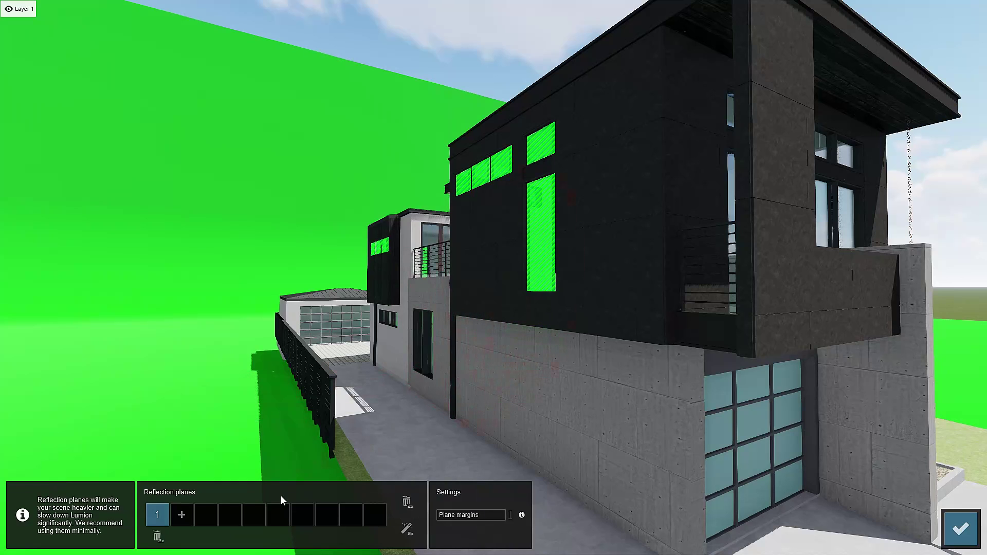
click(182, 516)
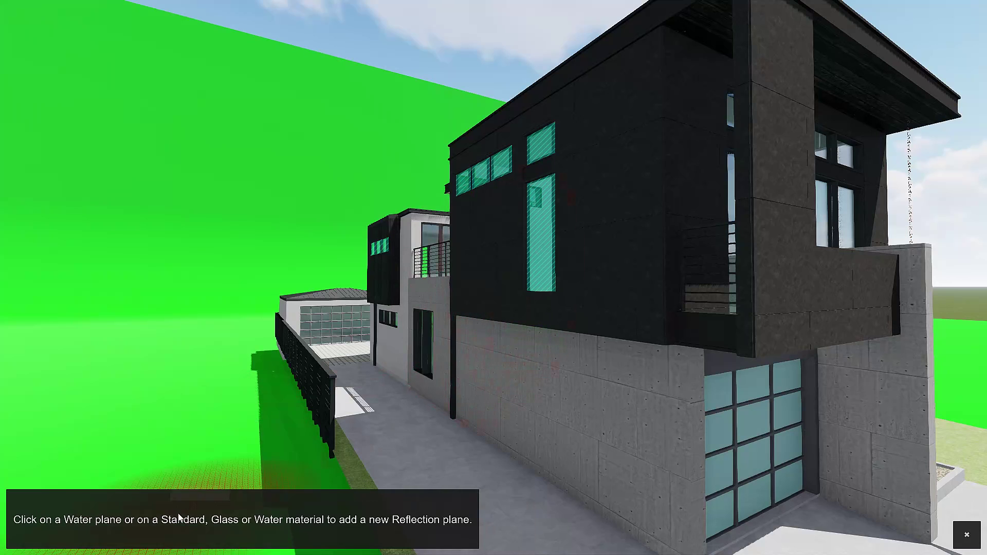
click(432, 344)
key(w)
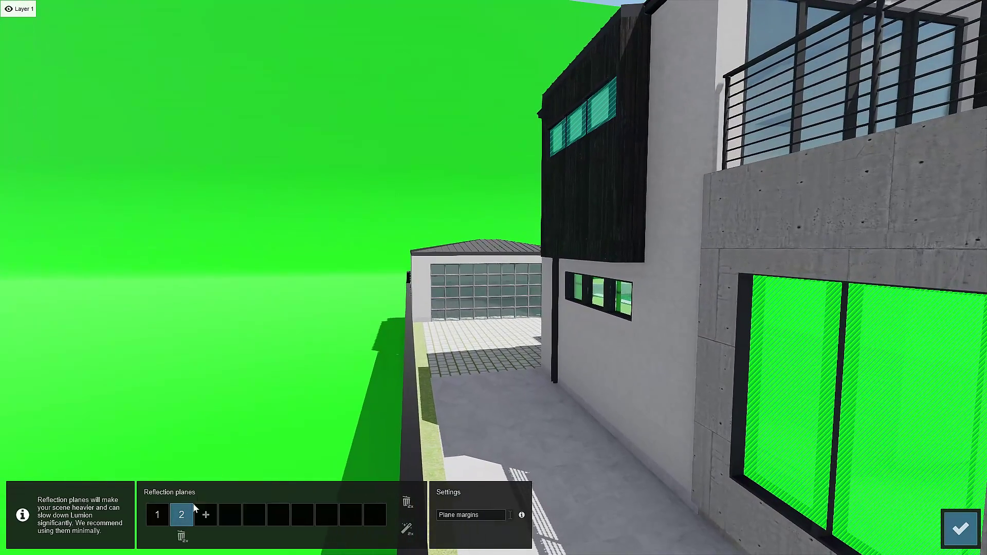
click(206, 515)
click(628, 294)
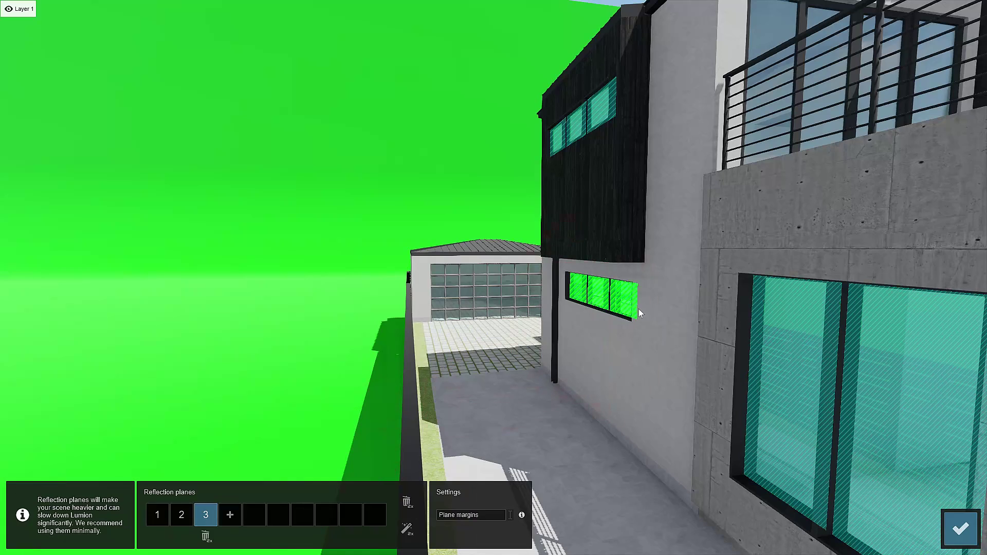
click(960, 528)
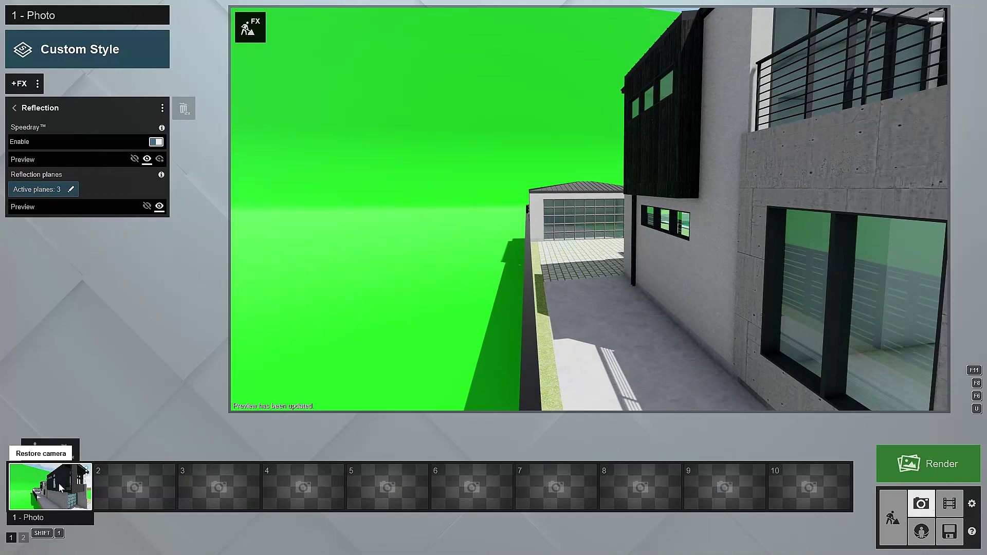
click(35, 445)
Refresh the preview so the upper windows reflect sky, and turn the camera toward the house.
click(551, 321)
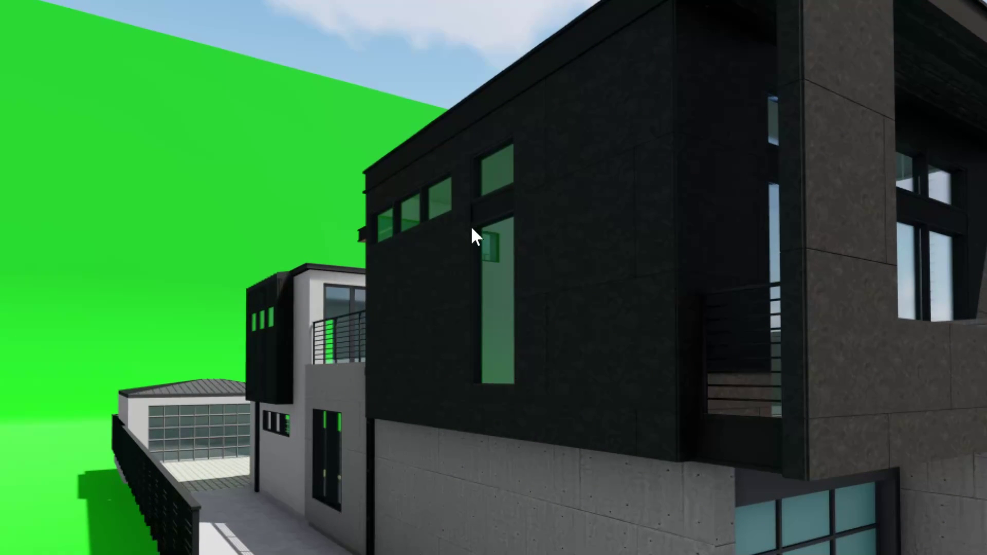
drag(332, 463, 357, 458)
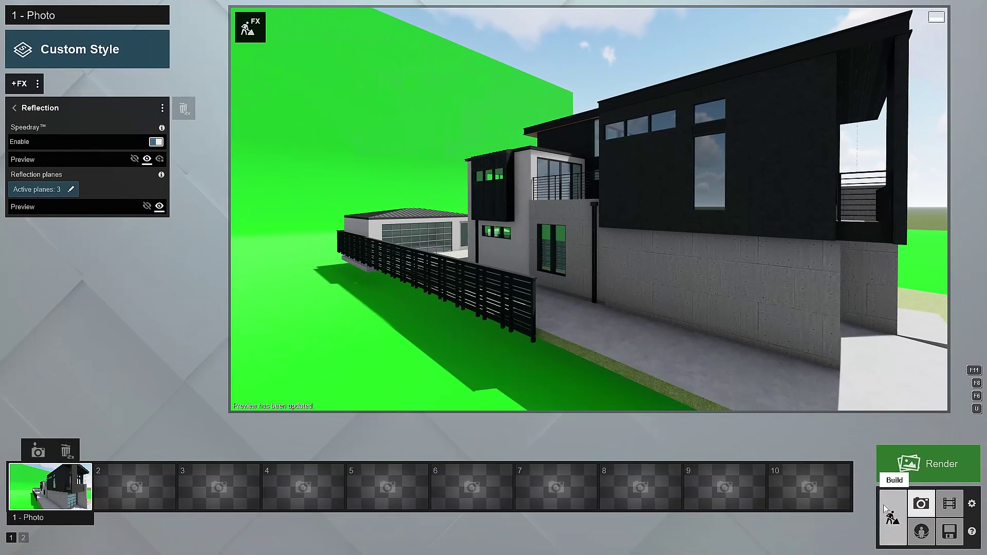
Change the green Color G06 backdrop wall to the pureglass material with Transparency 0.
click(898, 540)
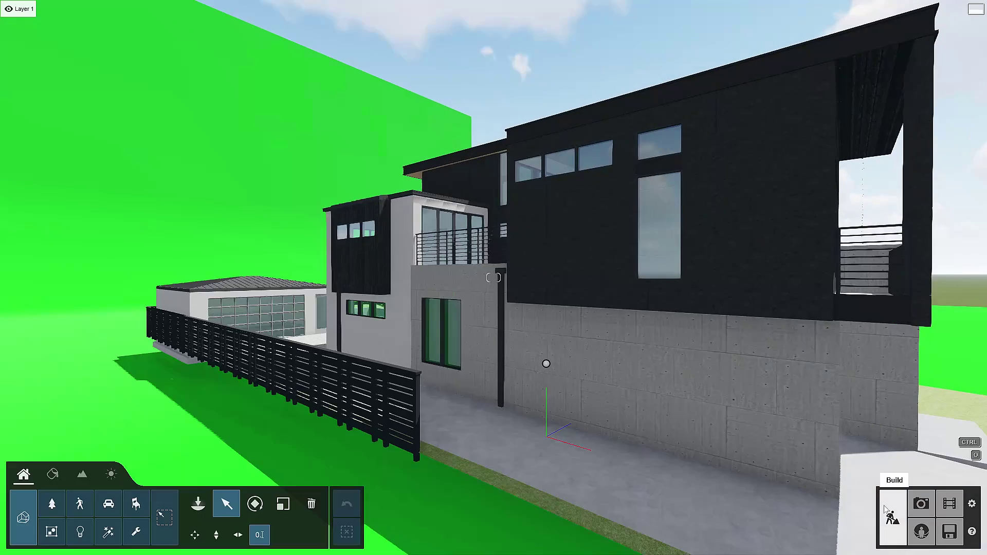
right_drag(735, 381, 245, 420)
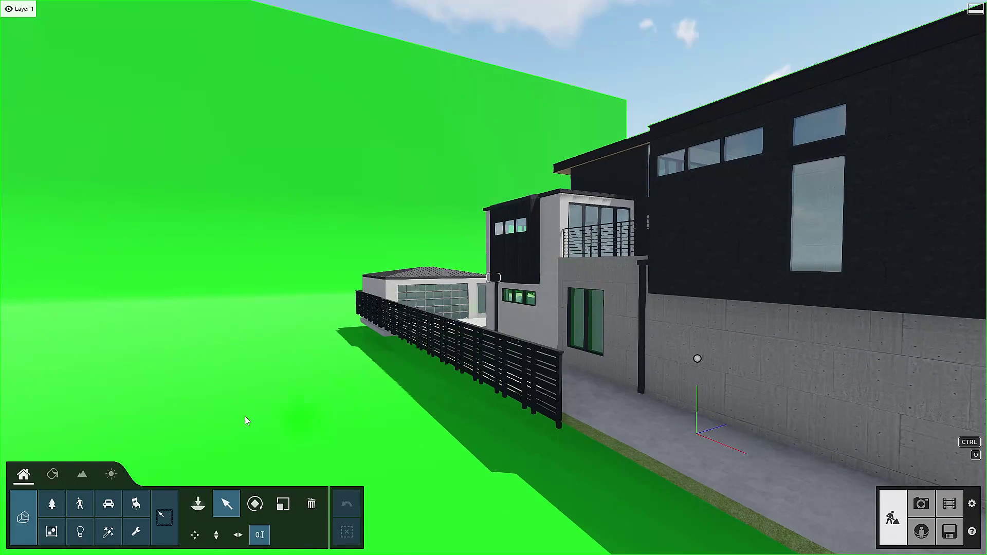
click(53, 475)
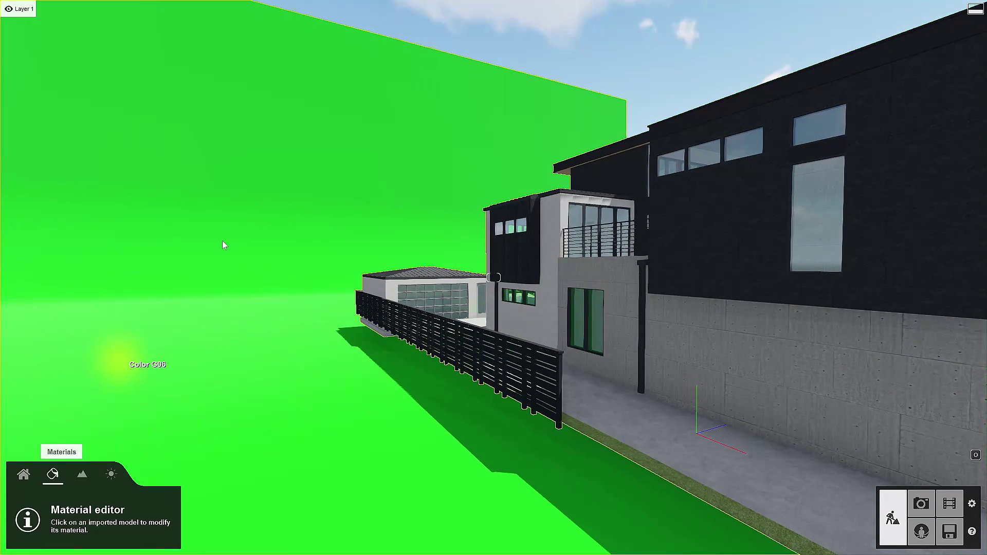
click(384, 149)
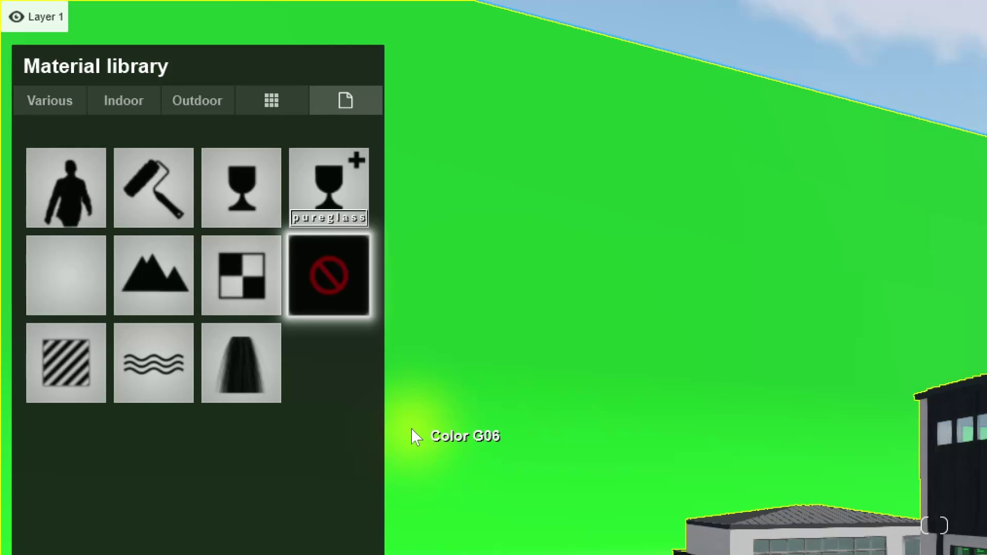
click(342, 215)
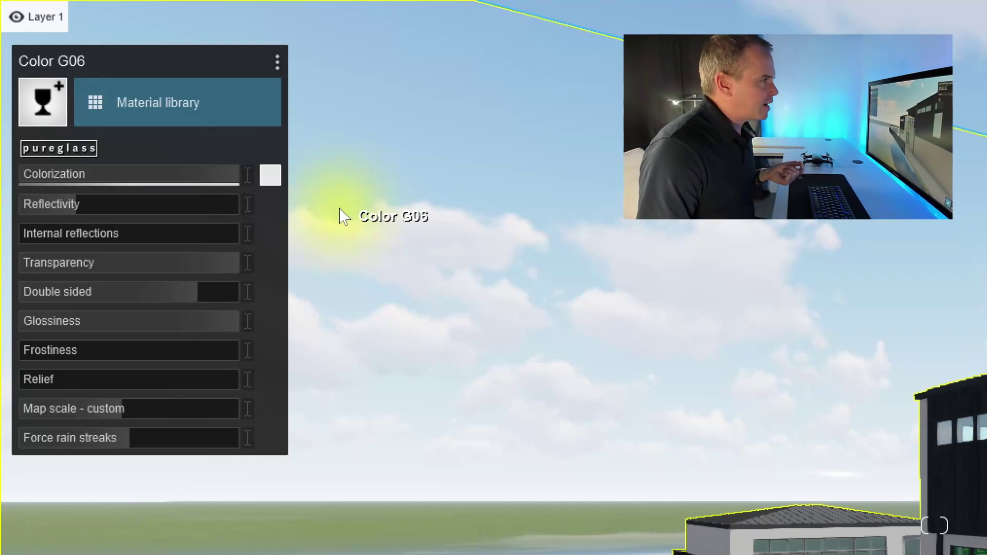
drag(163, 262, 2, 269)
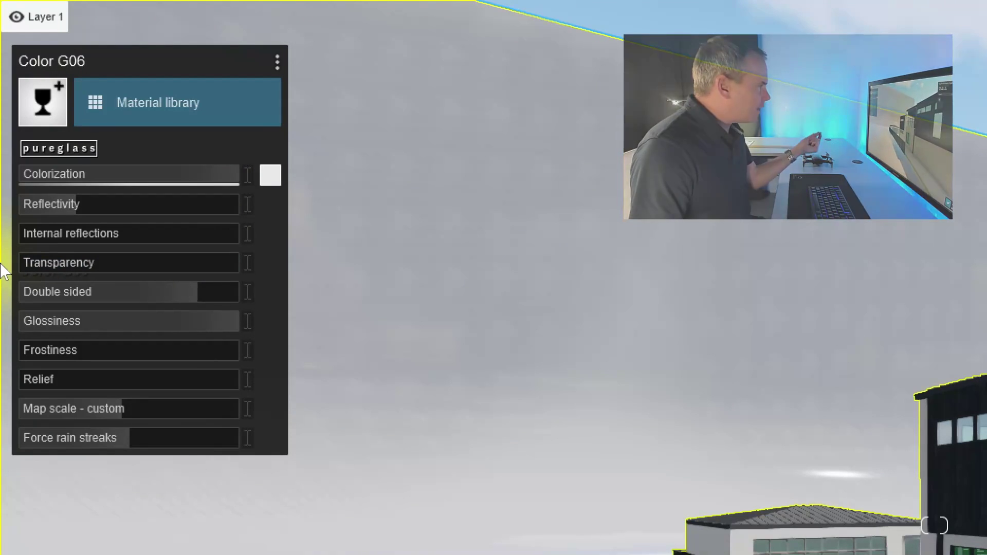
mouse_move(114, 240)
mouse_move(57, 208)
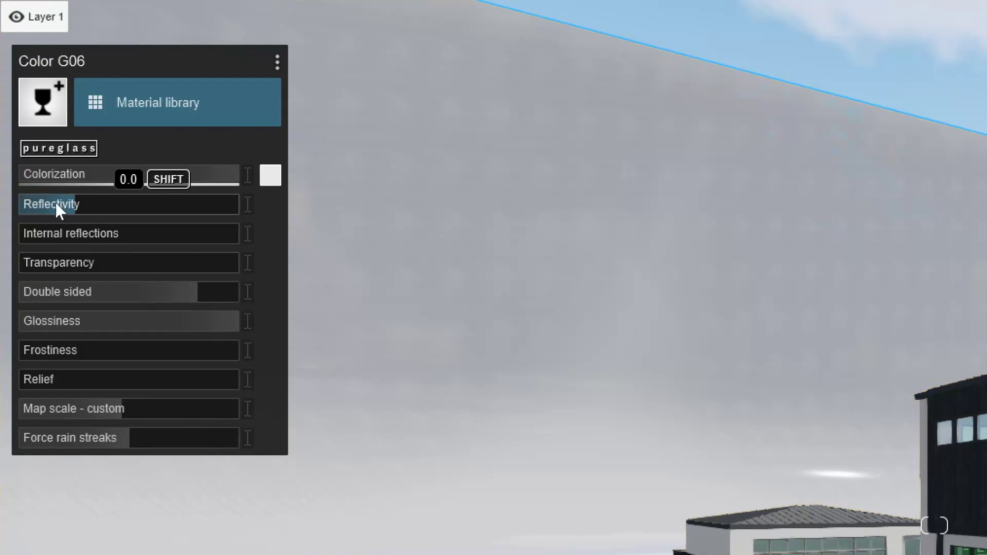
mouse_move(185, 322)
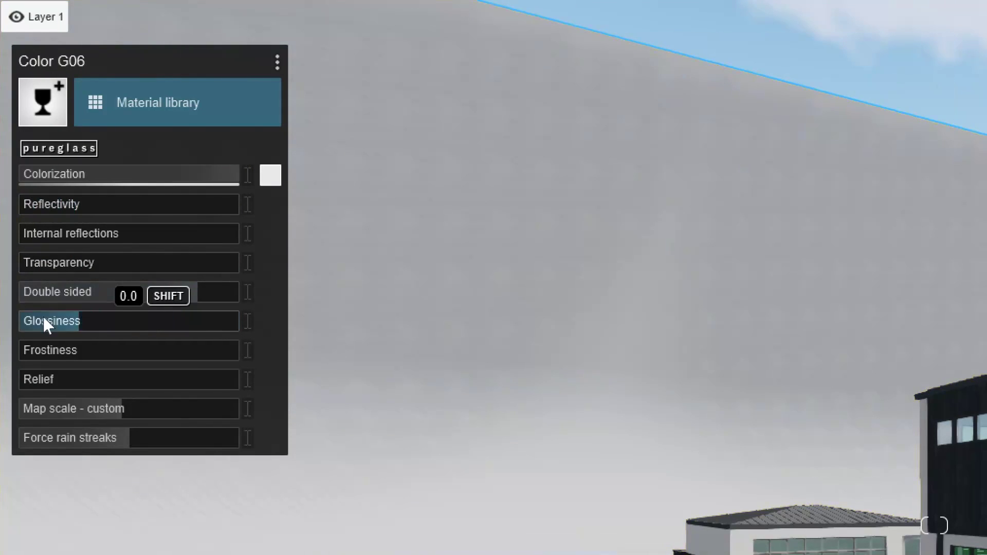
Set the pureglass wall's colorization to a deep blue.
mouse_move(201, 204)
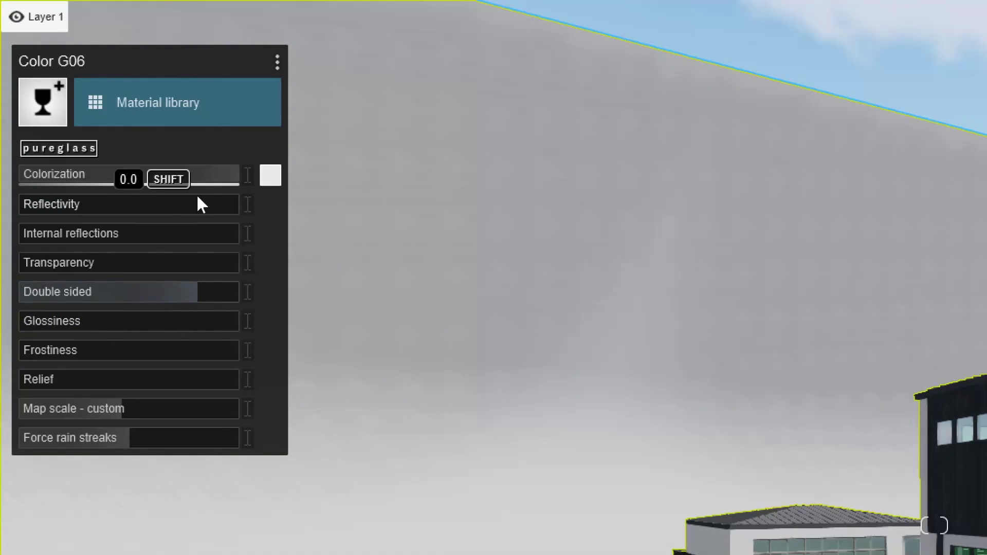
click(271, 175)
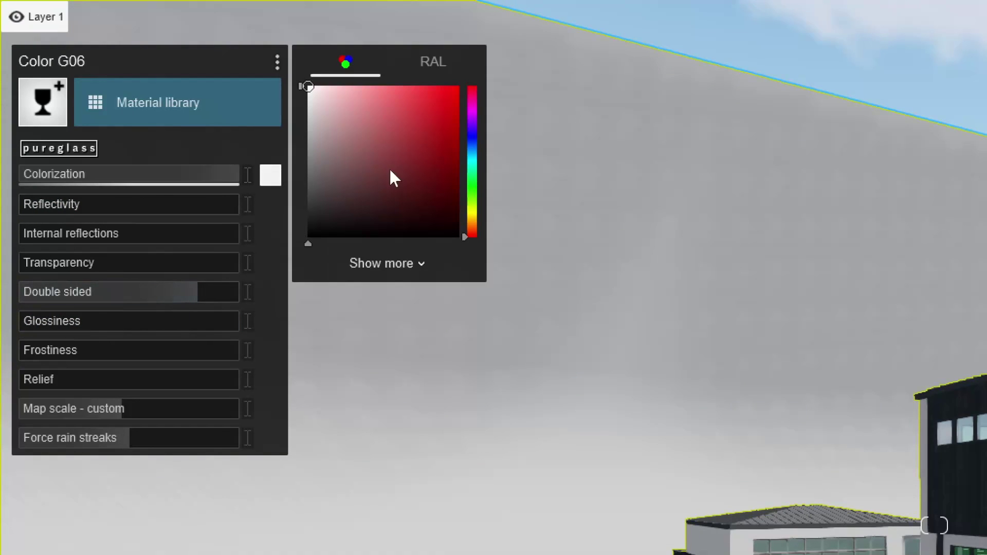
drag(390, 171, 454, 154)
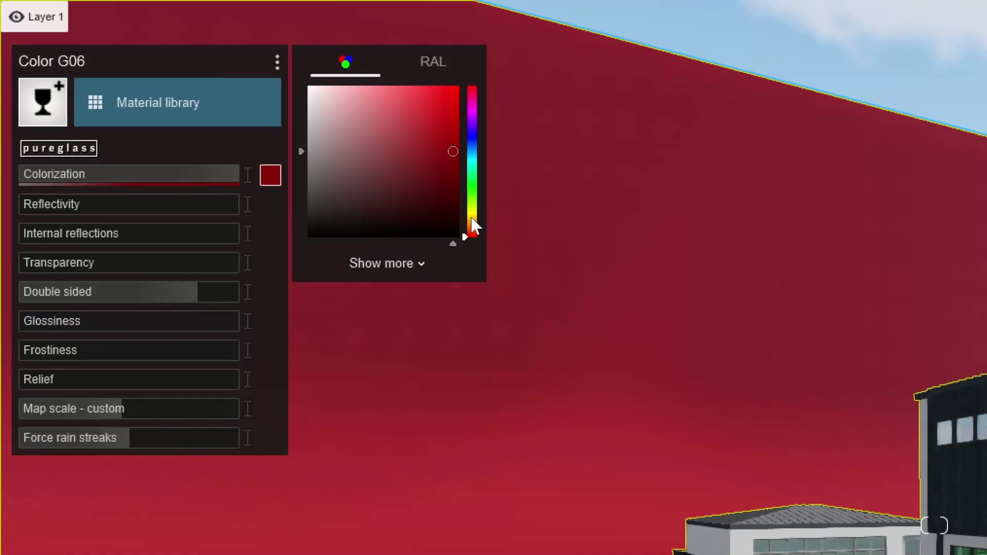
drag(474, 226, 468, 186)
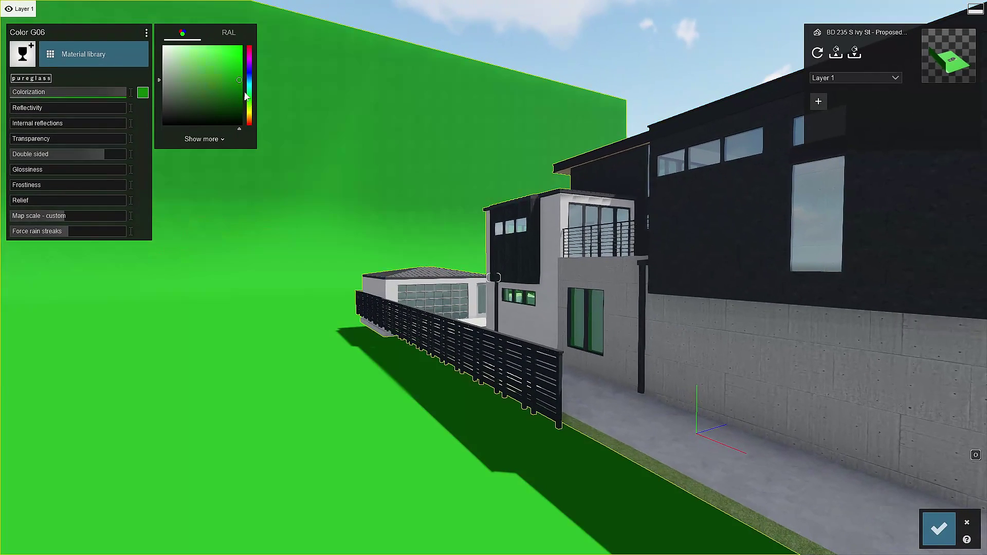
click(236, 56)
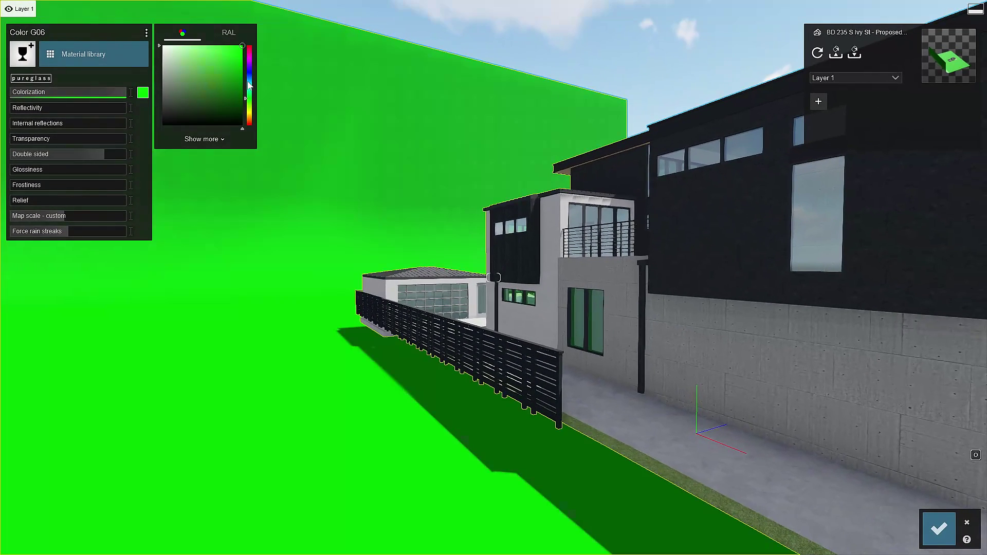
drag(250, 103, 251, 92)
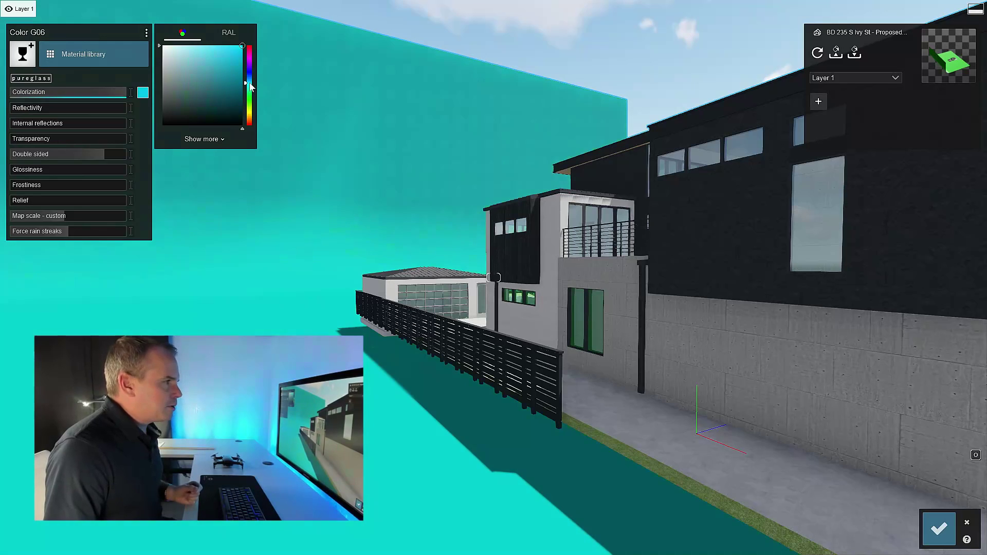
drag(251, 87, 251, 89)
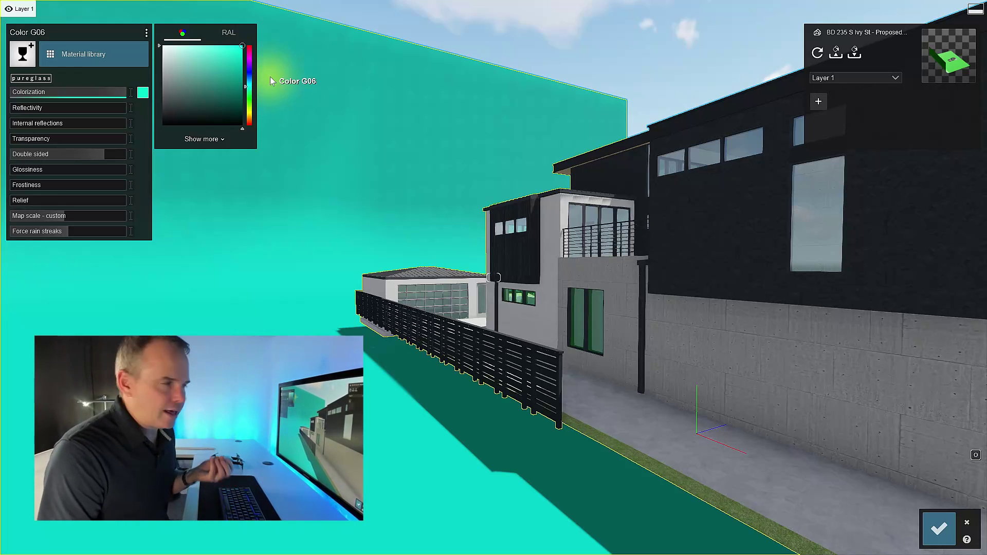
drag(248, 85, 250, 78)
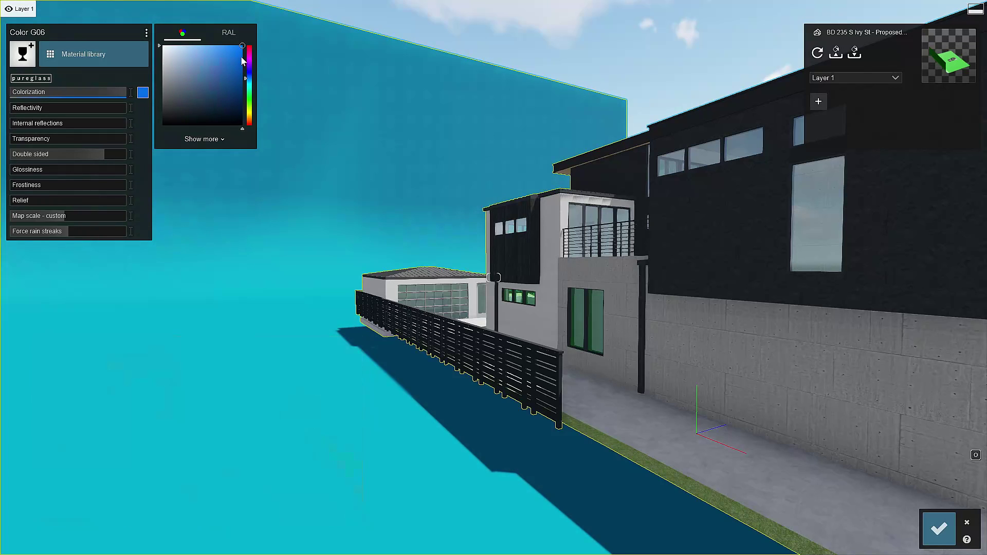
Check the blue wall behind the house front and save the material change.
right_drag(241, 57, 200, 60)
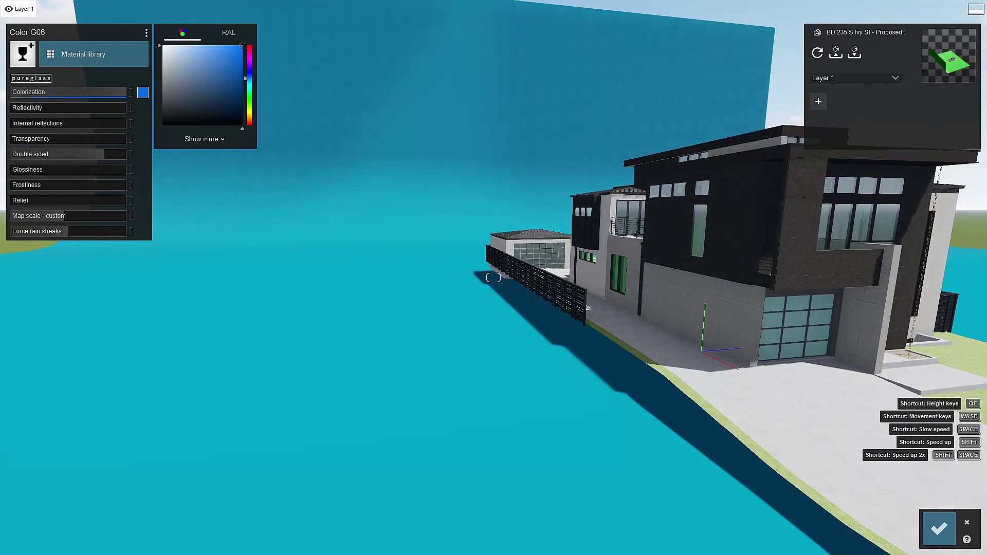
right_drag(301, 94, 288, 179)
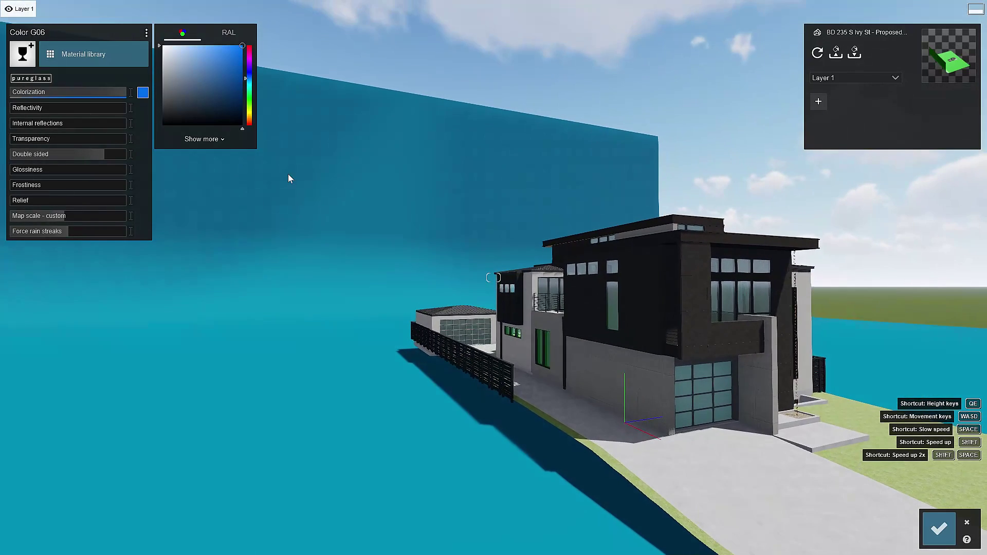
click(938, 530)
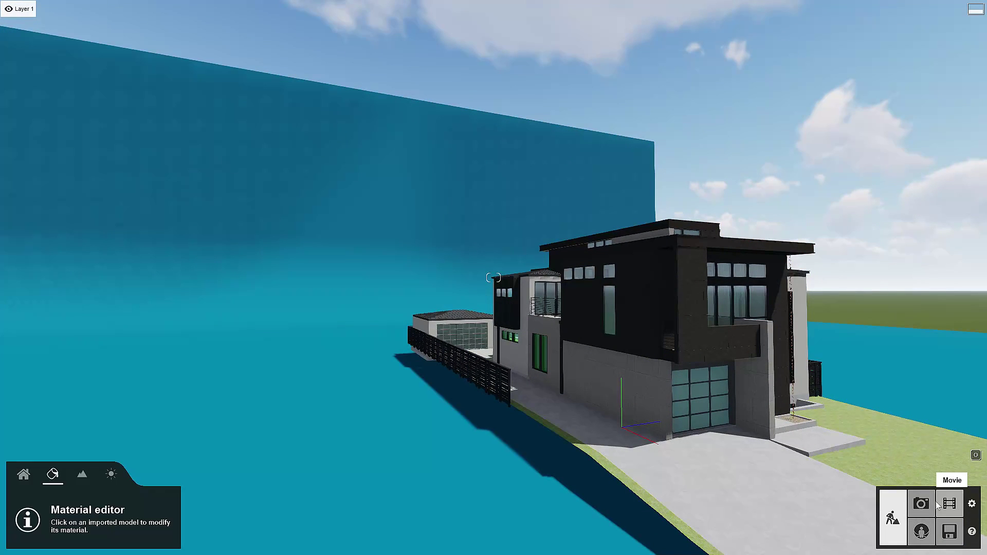
In Photo mode, restore Photo 1's saved camera to view the house against the blue backdrop.
key(F10)
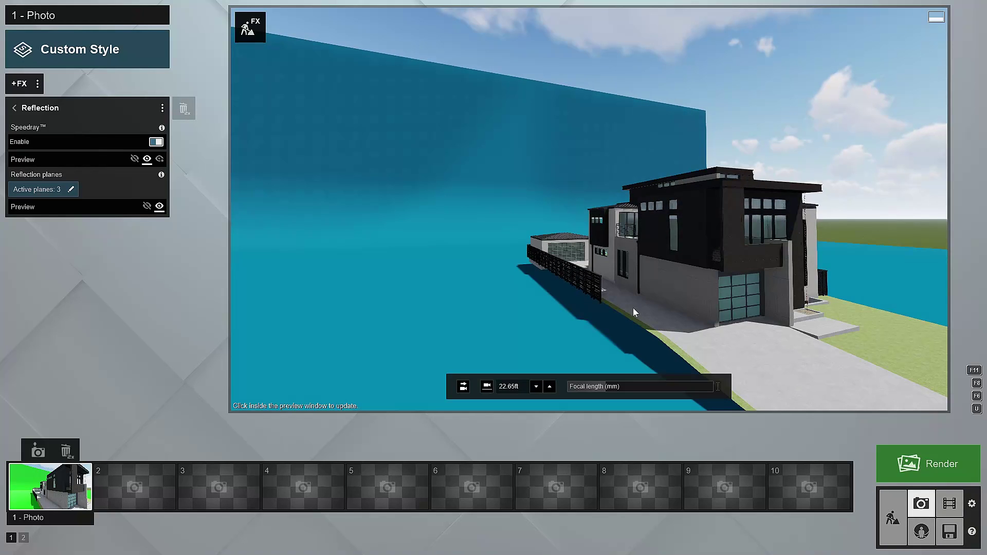
click(51, 491)
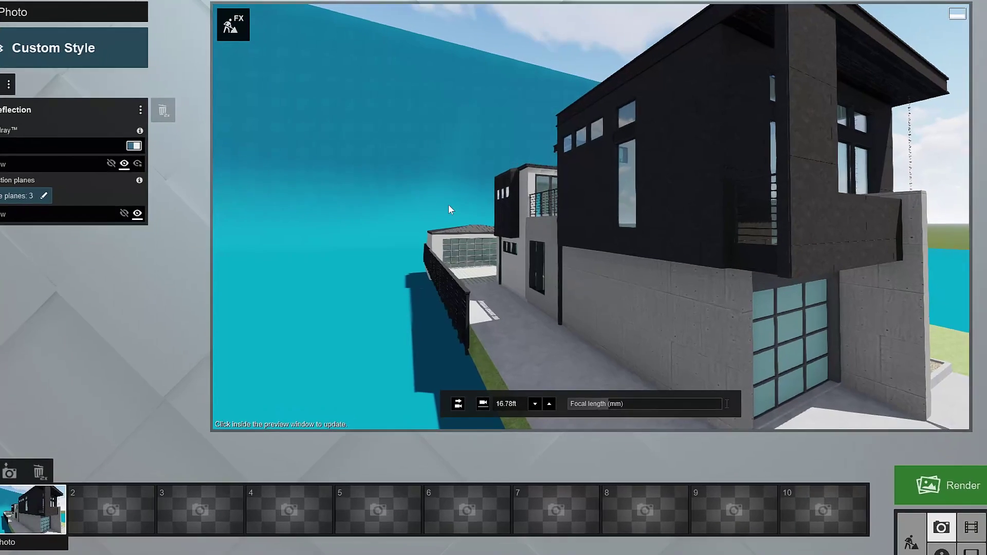